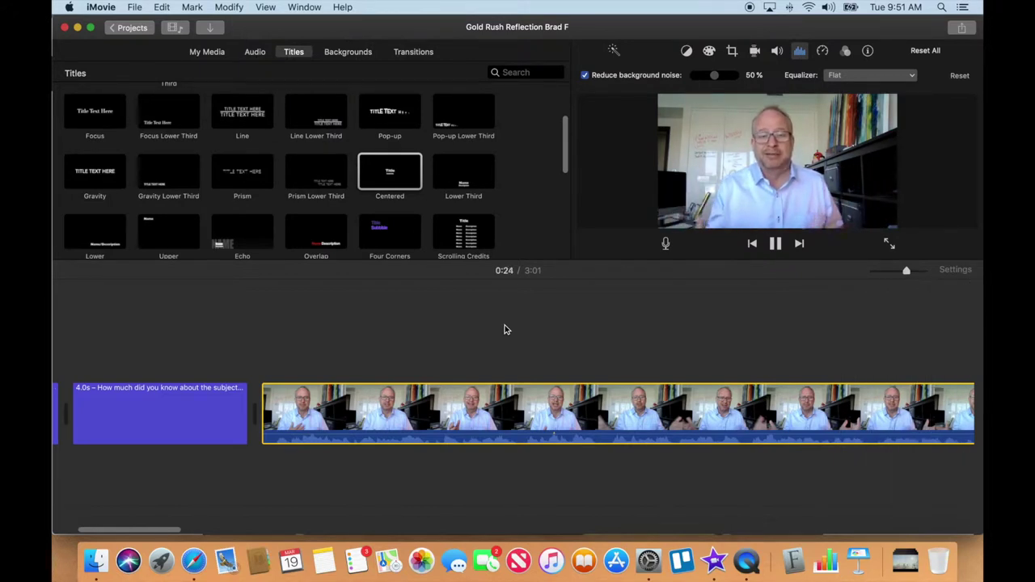
- Play the interview clip to the pause after the first answer and split it at about 0:37
drag(144, 532, 233, 522)
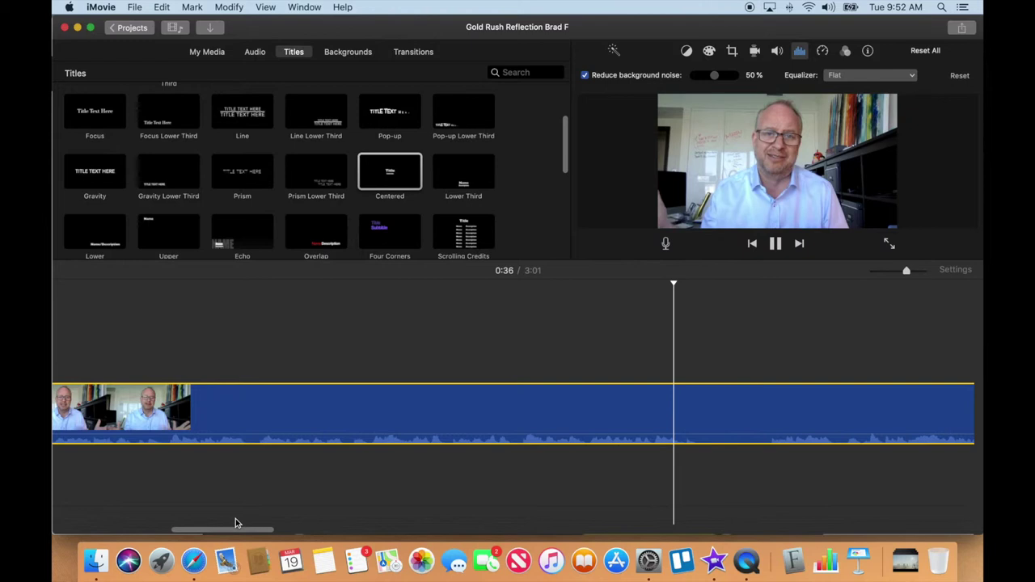
key(space)
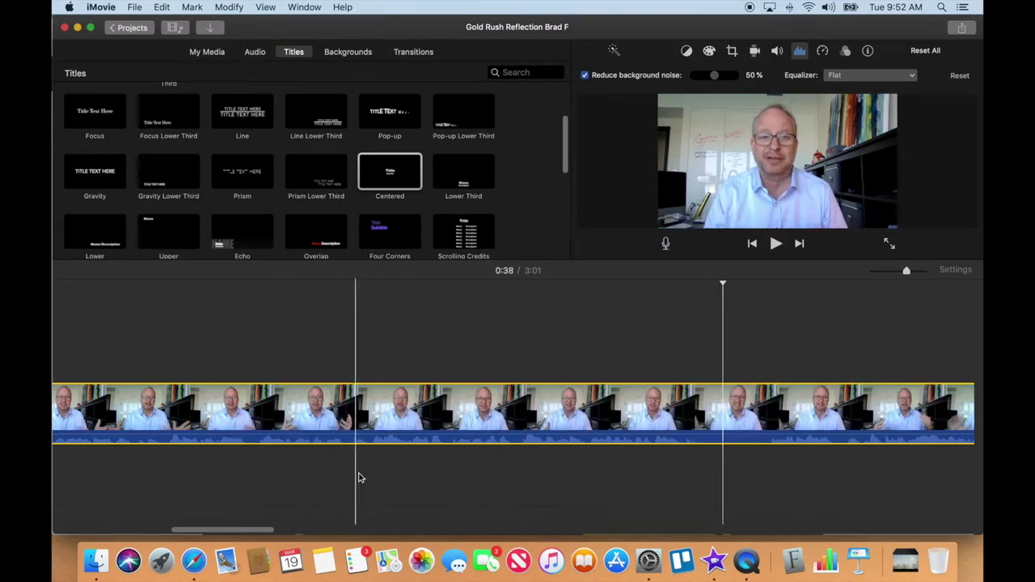
right_click(716, 415)
click(737, 412)
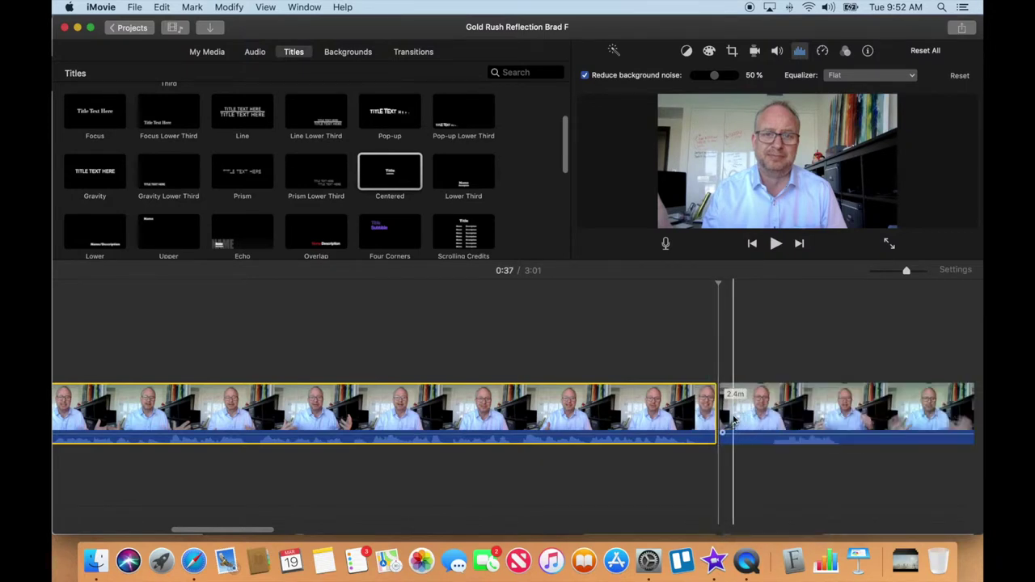
- Play on into the second clip and insert a Centered title between the two clips at the split
drag(282, 532, 312, 530)
key(space)
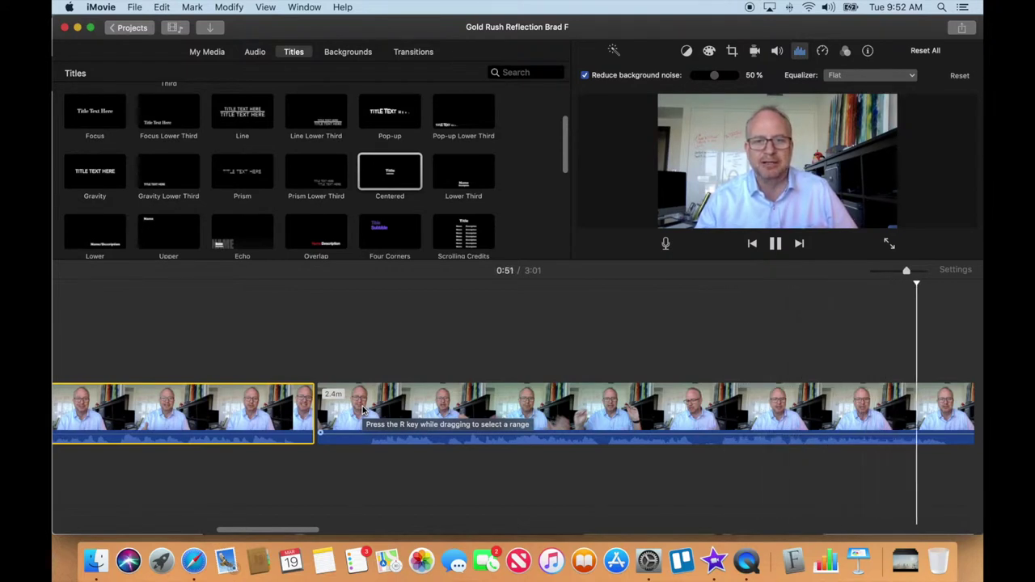
key(space)
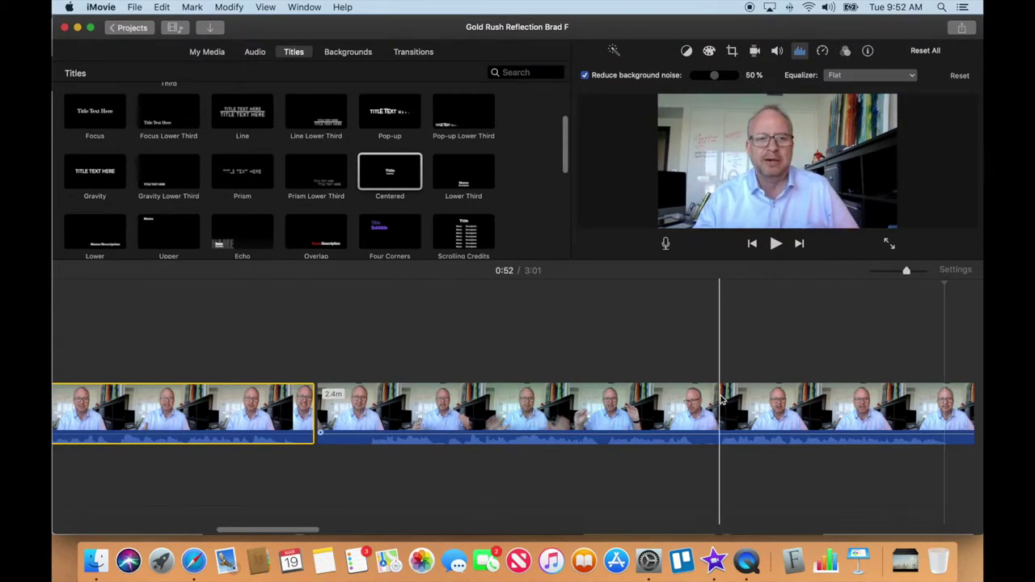
drag(390, 172, 328, 404)
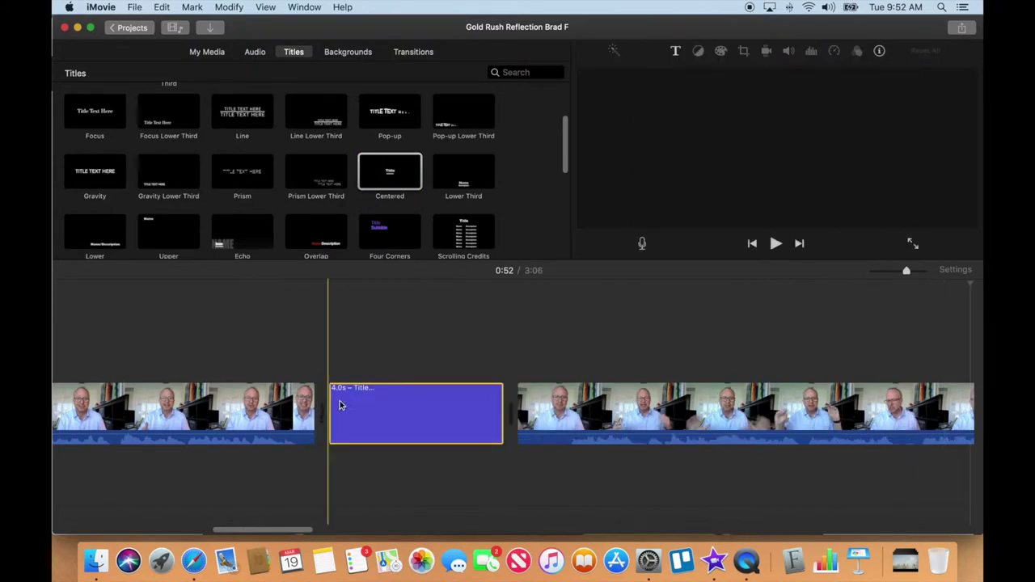
- Set the font of the new title to Futura Medium
double_click(442, 418)
click(688, 77)
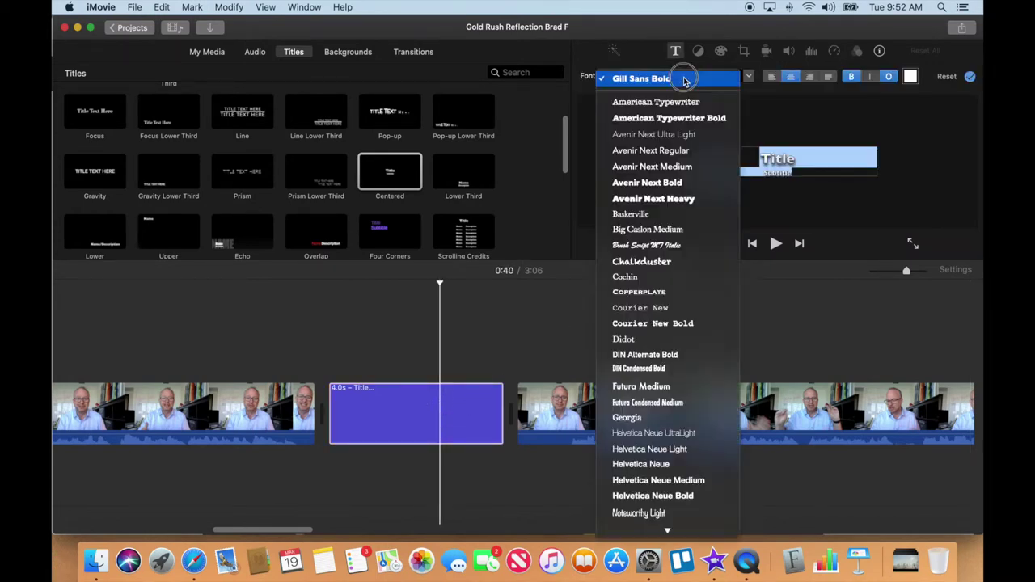
click(675, 387)
- Enter "What problems did you encounter and how did you solve them?" as the title text, checking the question's wording on the reflection questions page in Safari
text(What problems)
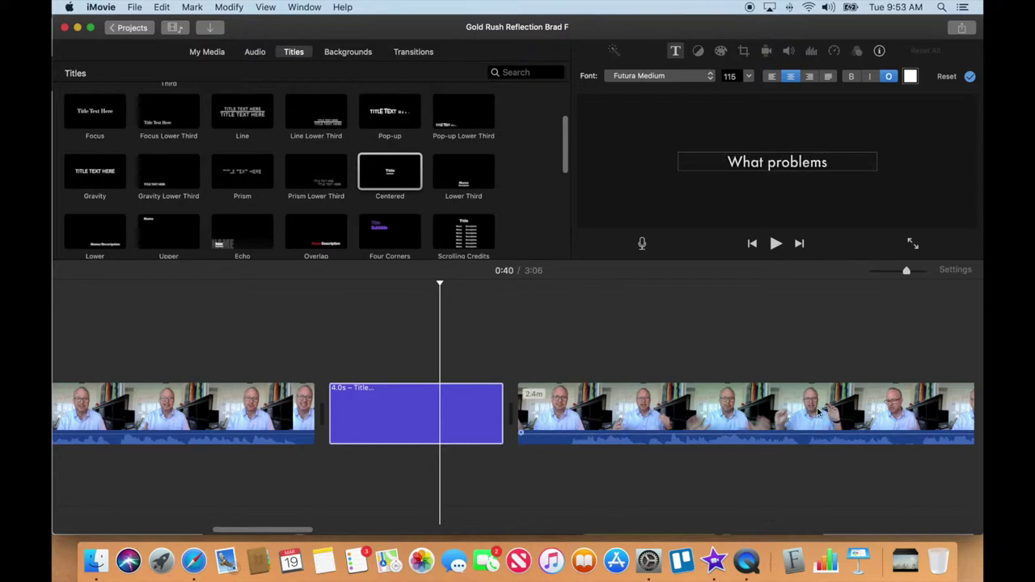
click(193, 561)
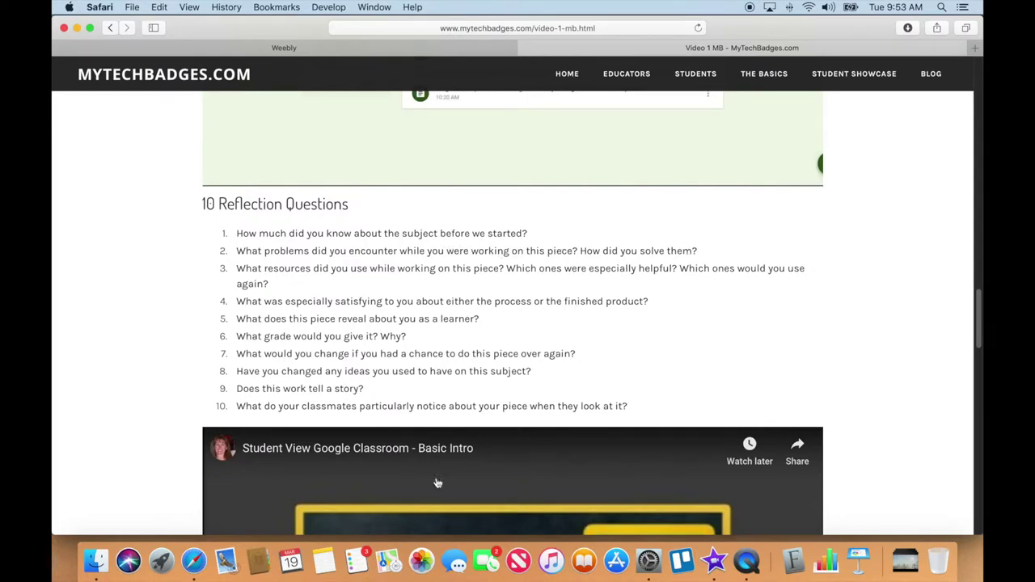
click(714, 561)
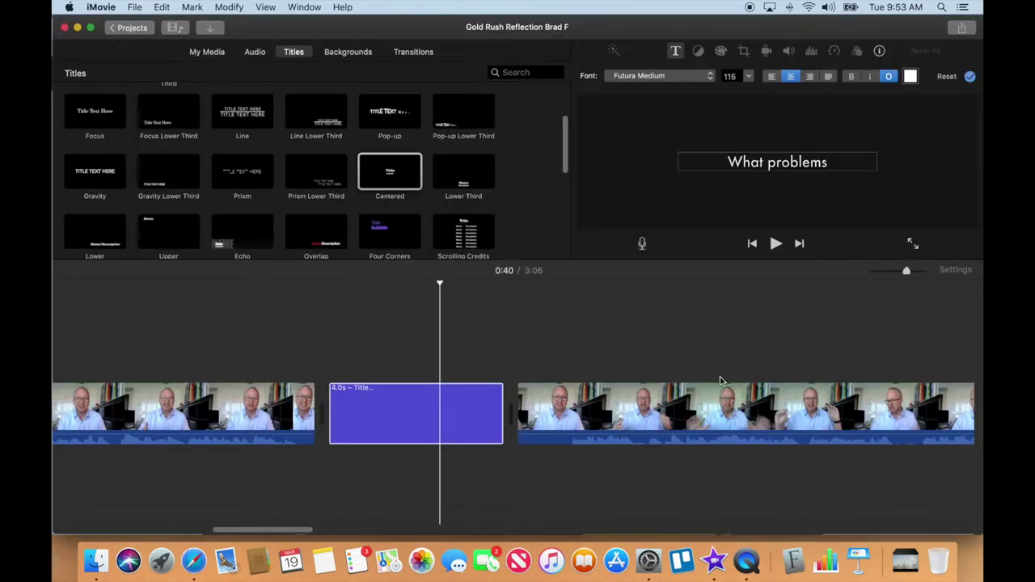
text(you en)
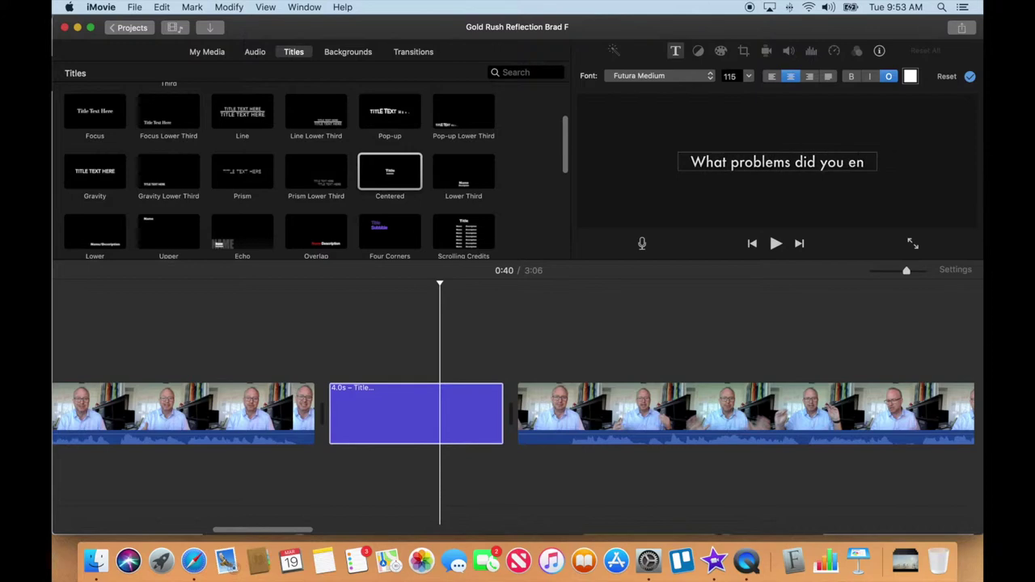
text(count)
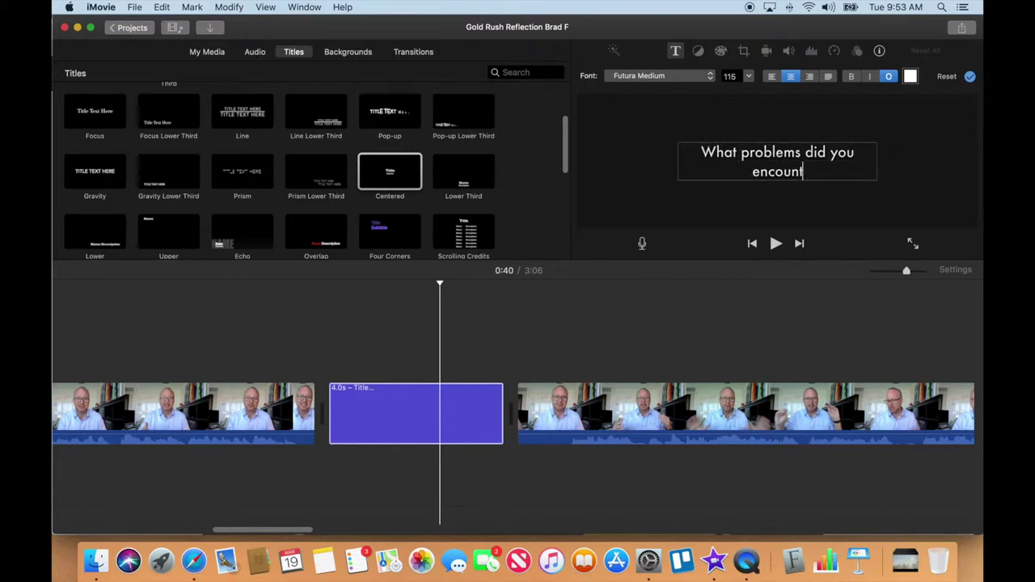
text(er and how did you solve them?)
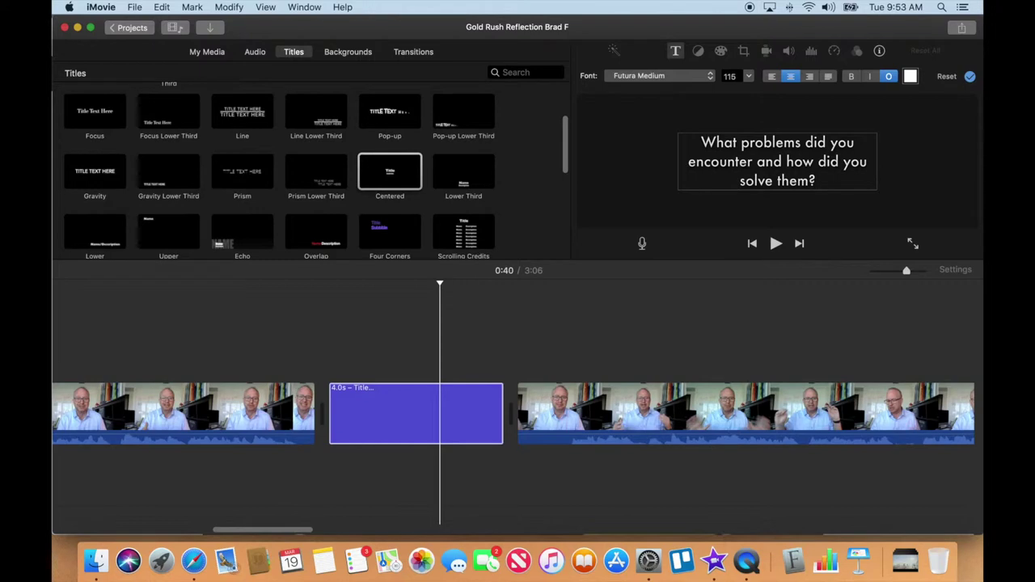
click(971, 78)
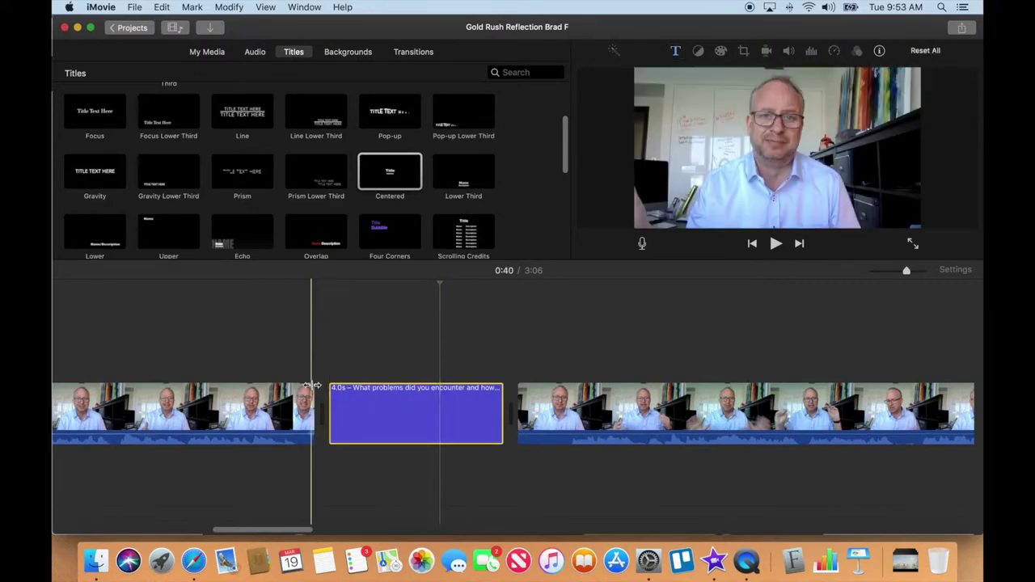
- Play the clip following the new title to find the pause and split it at about 0:59
click(302, 531)
drag(302, 531, 340, 530)
key(space)
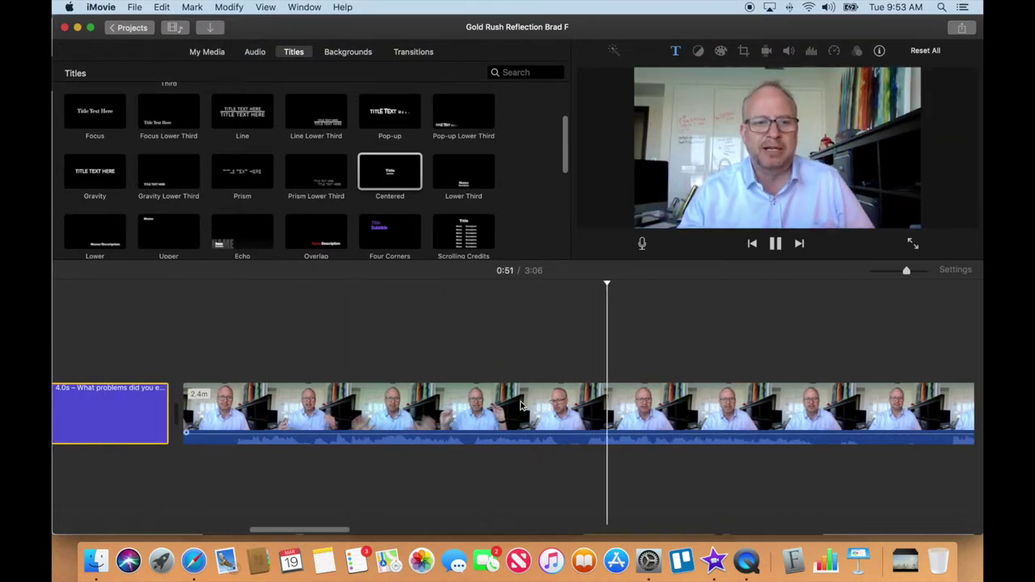
click(837, 407)
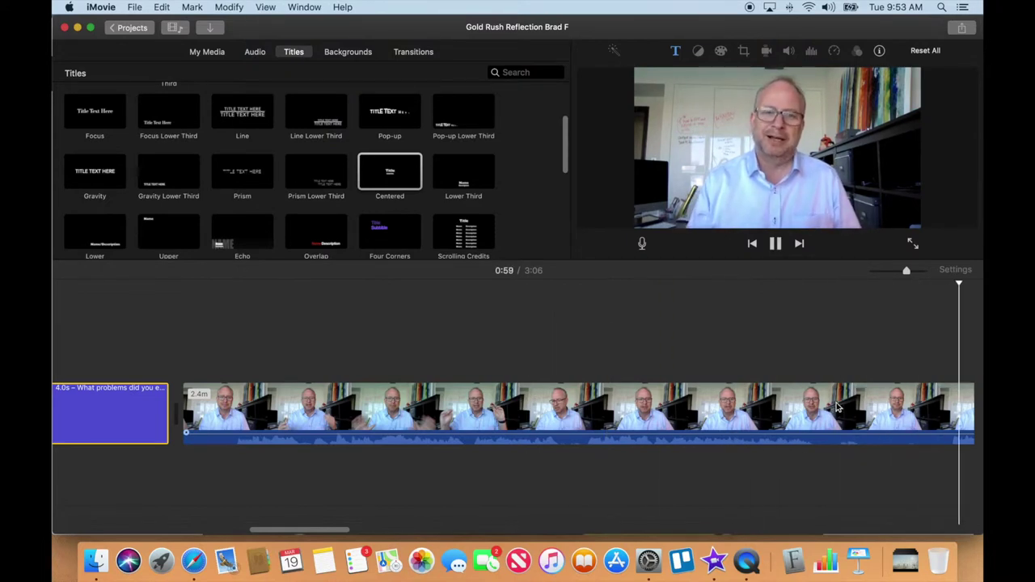
key(space)
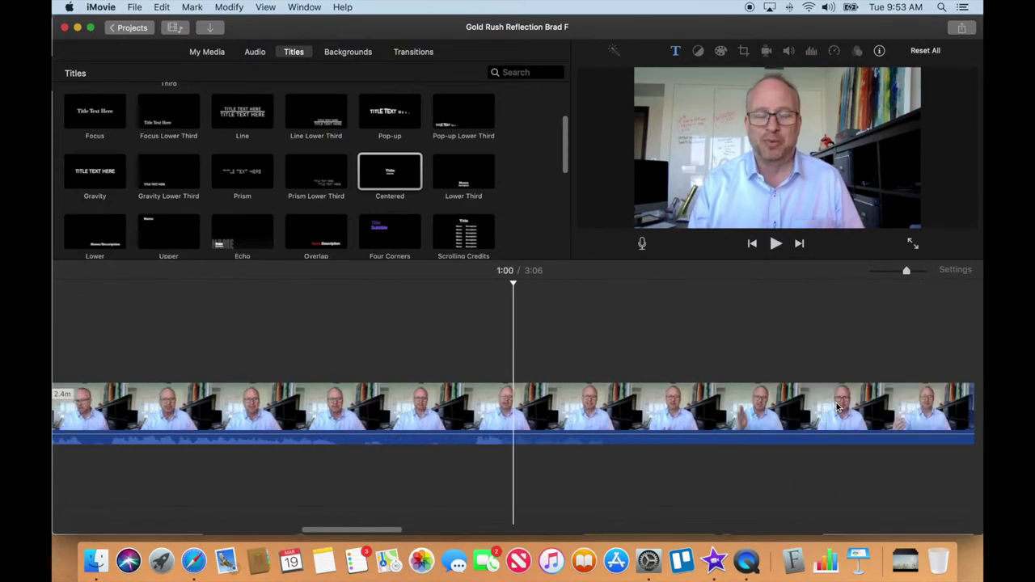
click(460, 414)
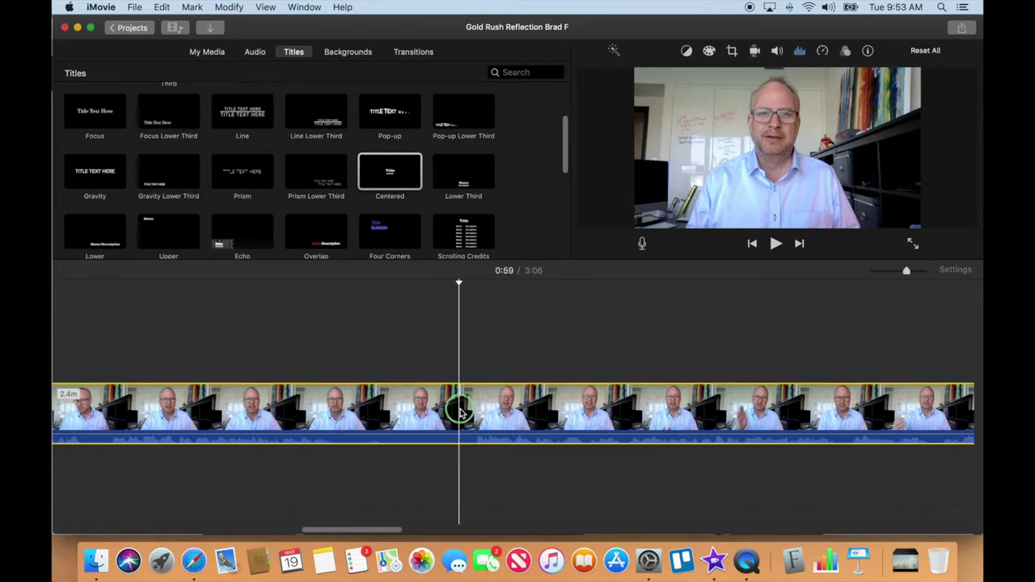
right_click(460, 413)
click(495, 415)
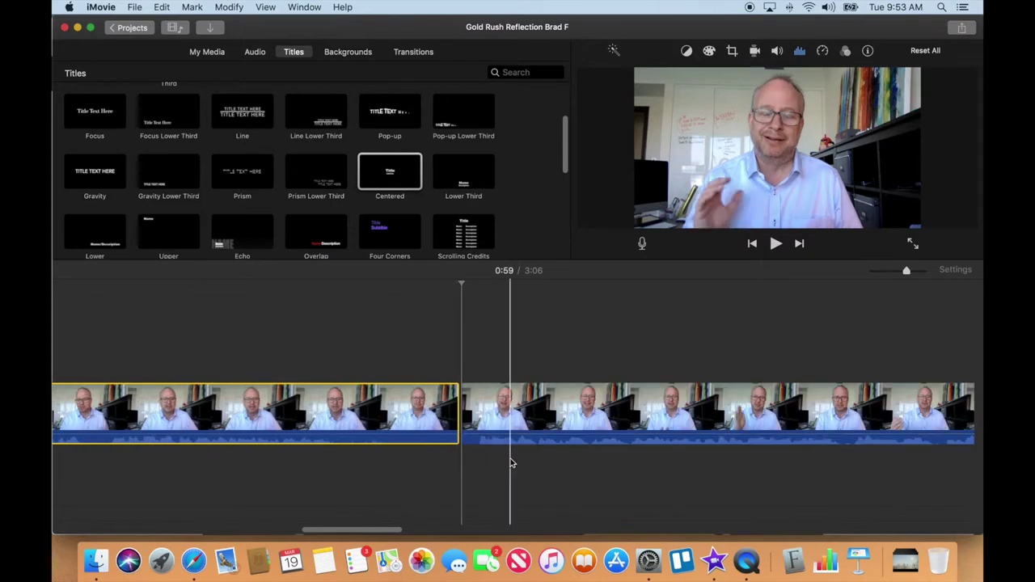
- Delete the clip segment between the "What problems" title and the latest split, and play back the footage that follows the title
drag(401, 530, 347, 528)
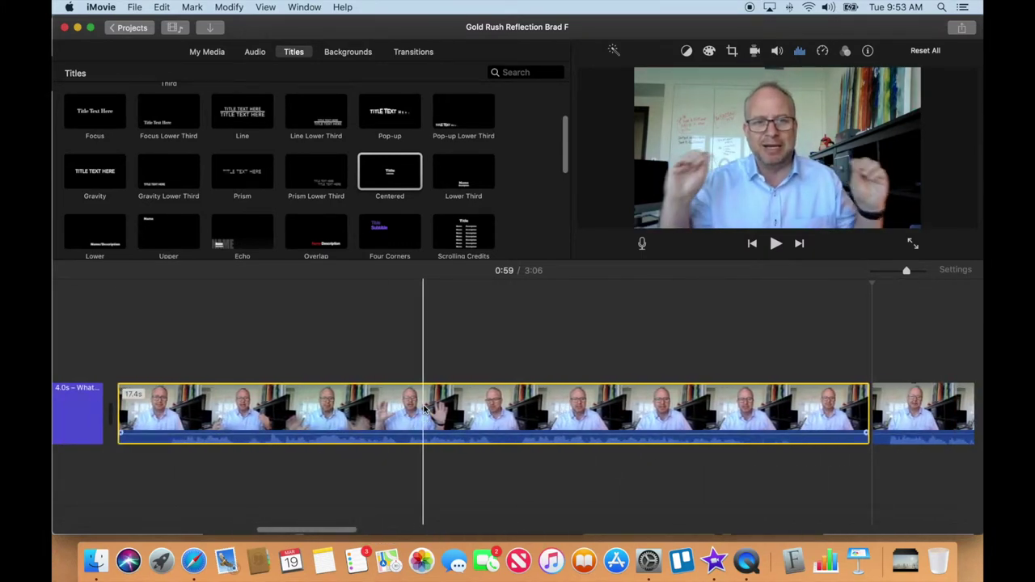
key(BackSpace)
drag(347, 527, 304, 530)
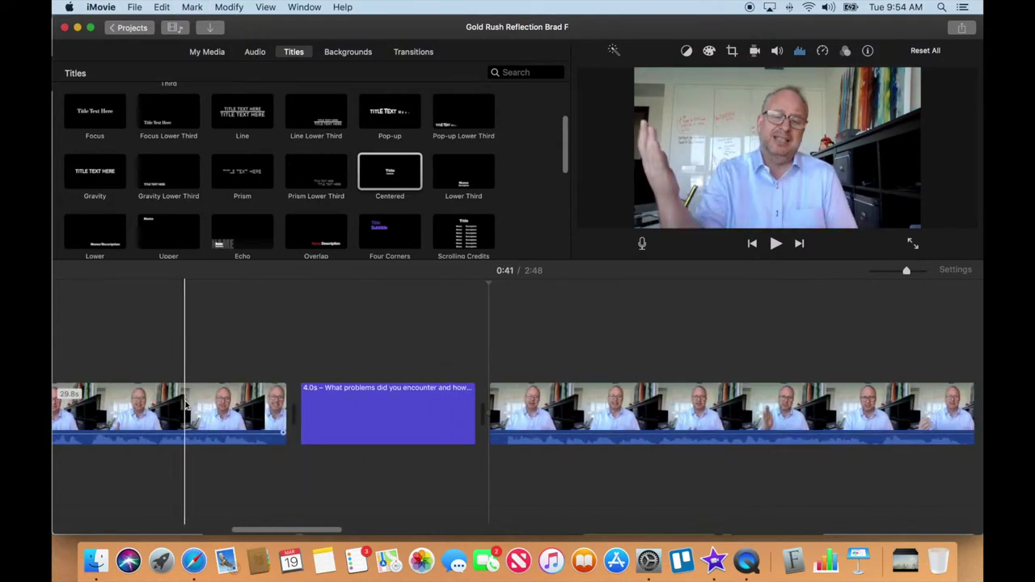
key(space)
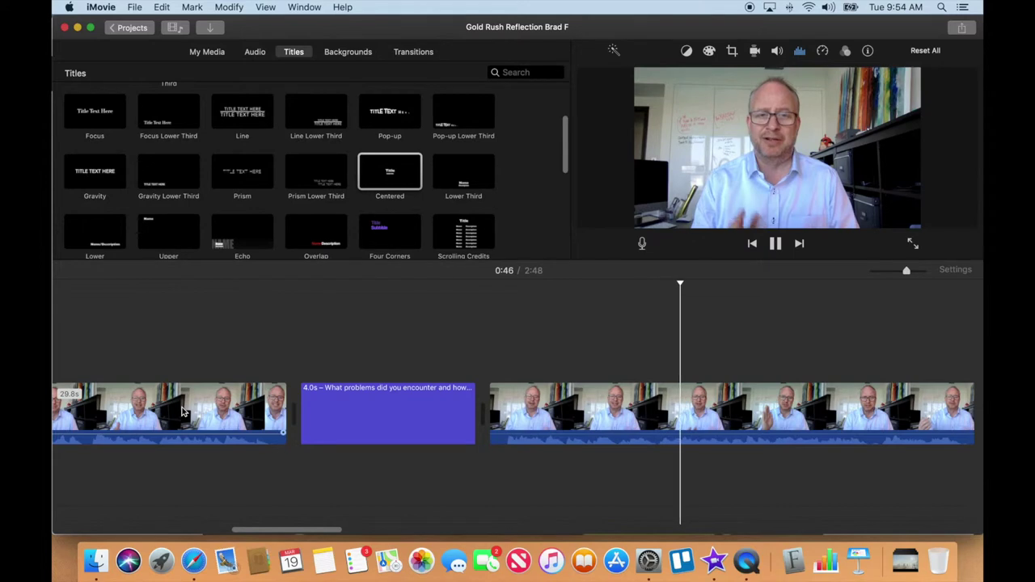
key(space)
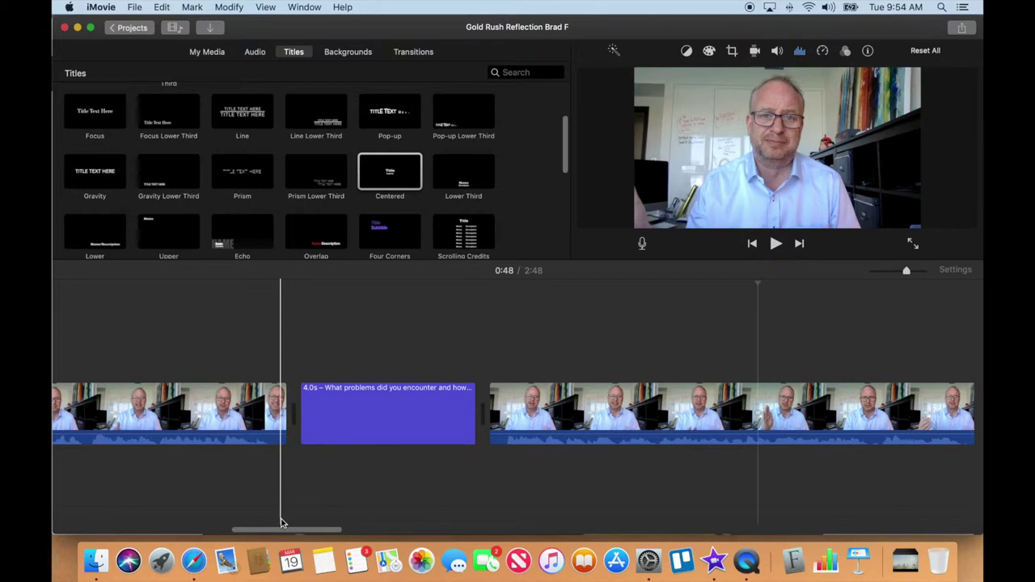
click(392, 415)
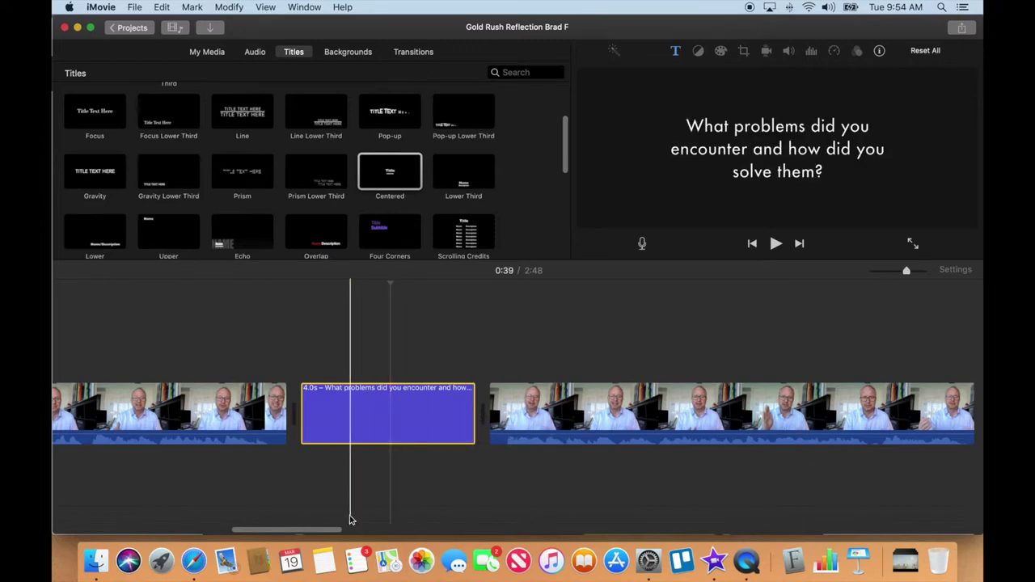
- Play through the rest of the second answer to its end and split the clip at about 1:20
drag(330, 529, 399, 524)
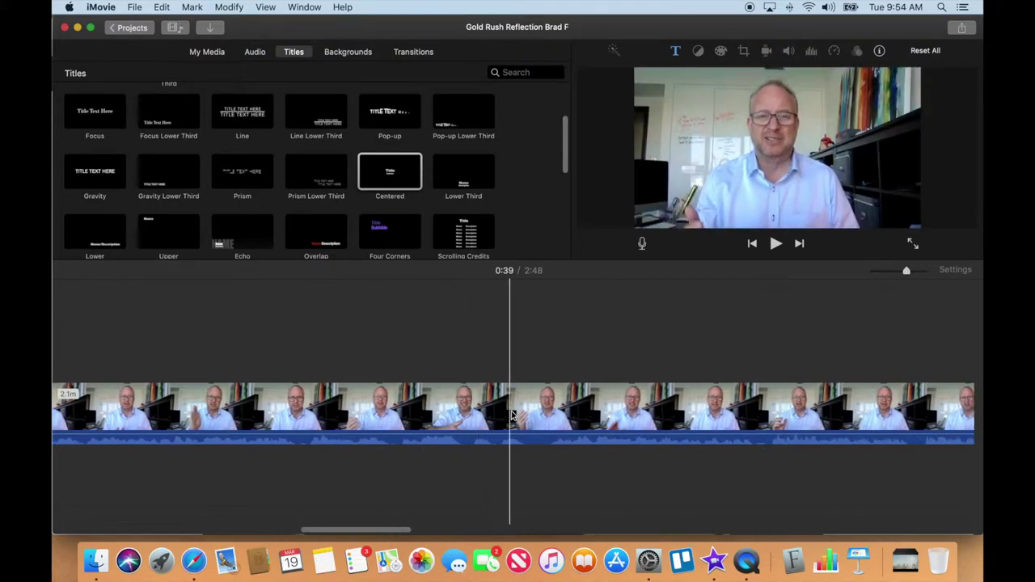
key(space)
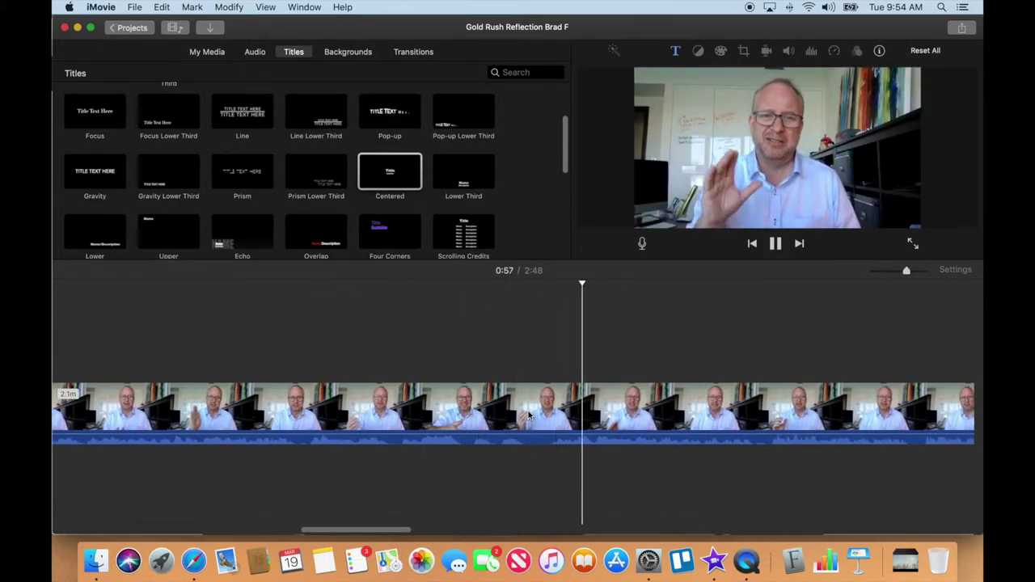
key(space)
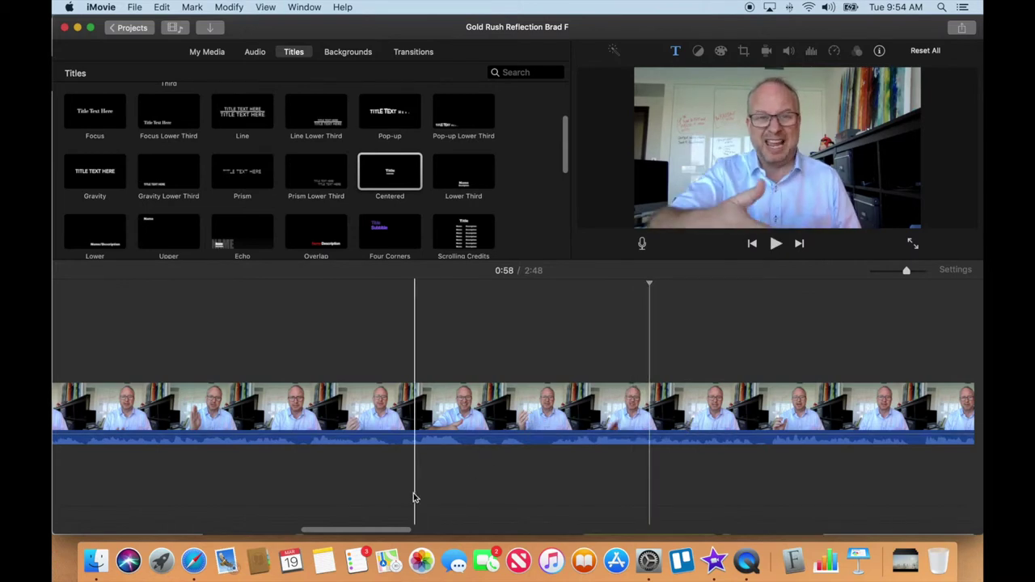
drag(397, 531, 439, 531)
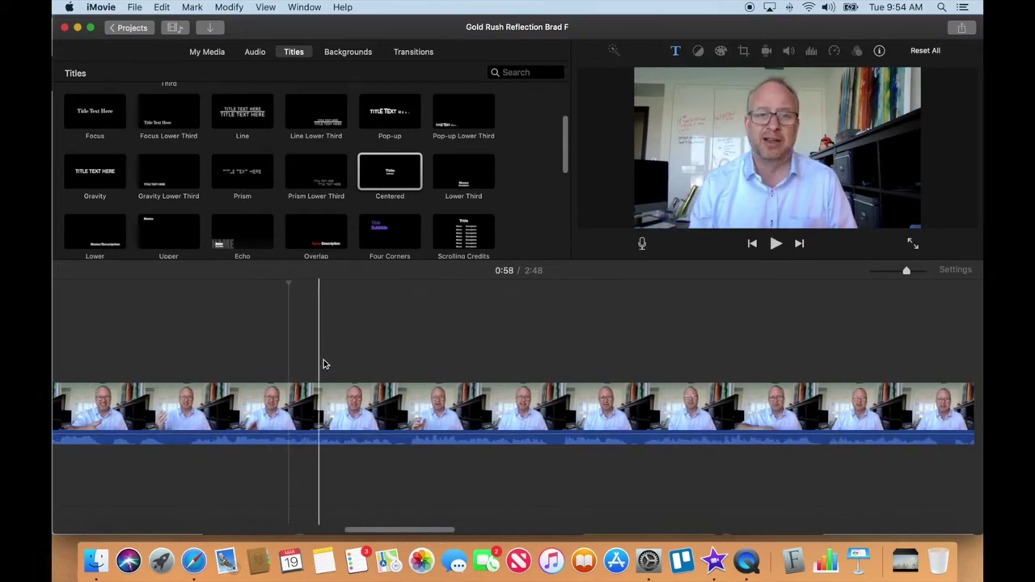
key(space)
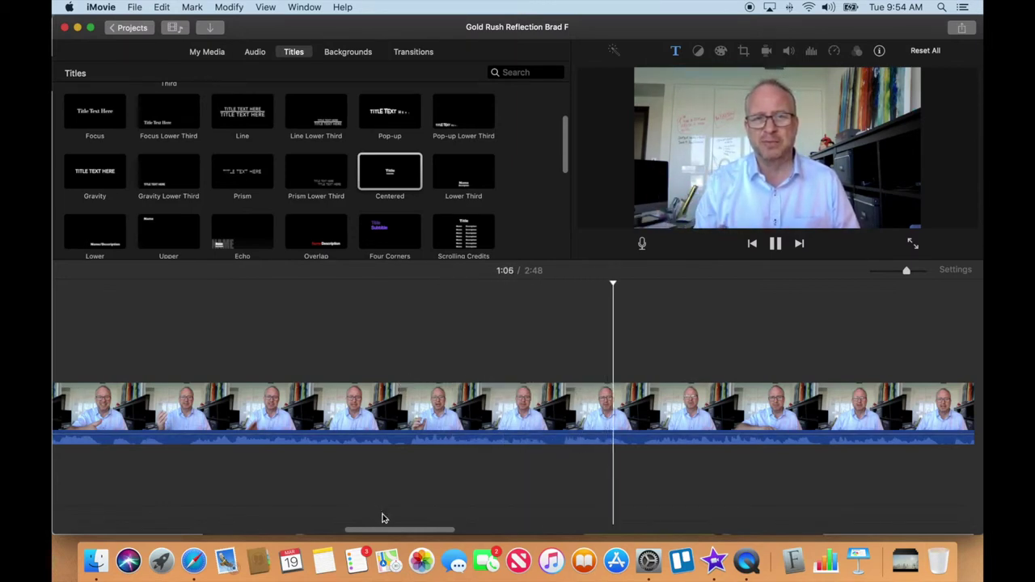
drag(385, 531, 419, 530)
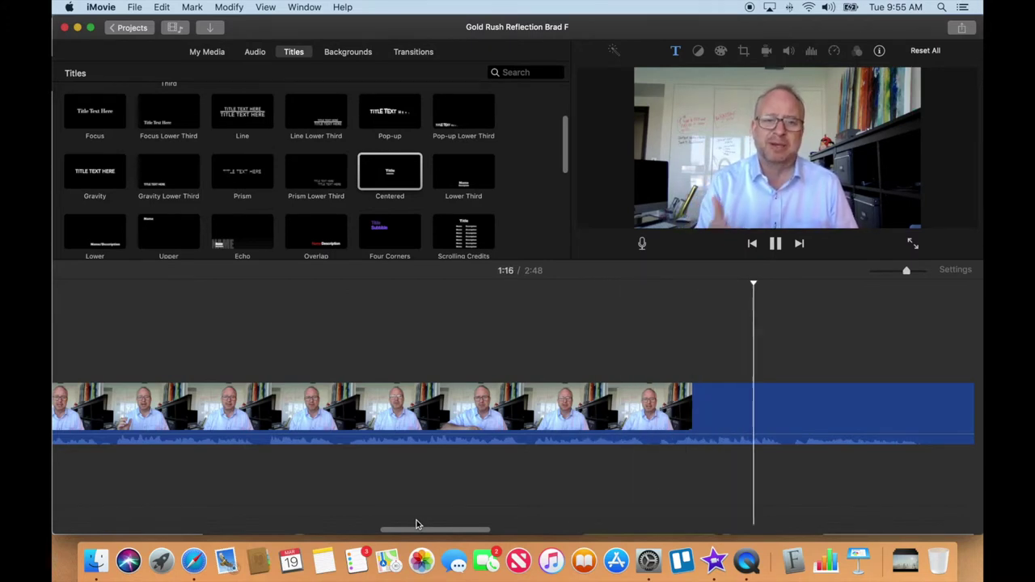
drag(434, 532, 480, 529)
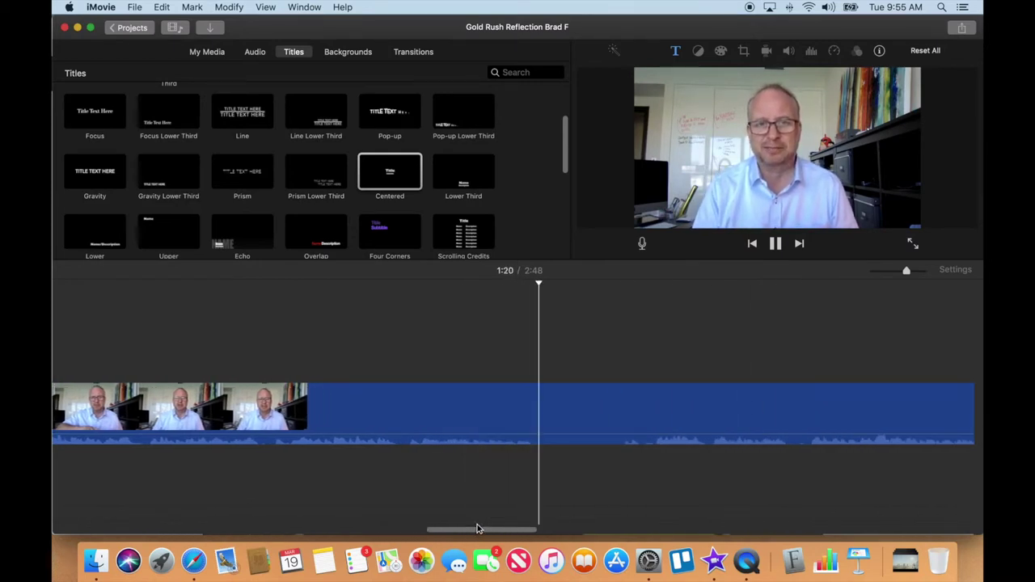
key(space)
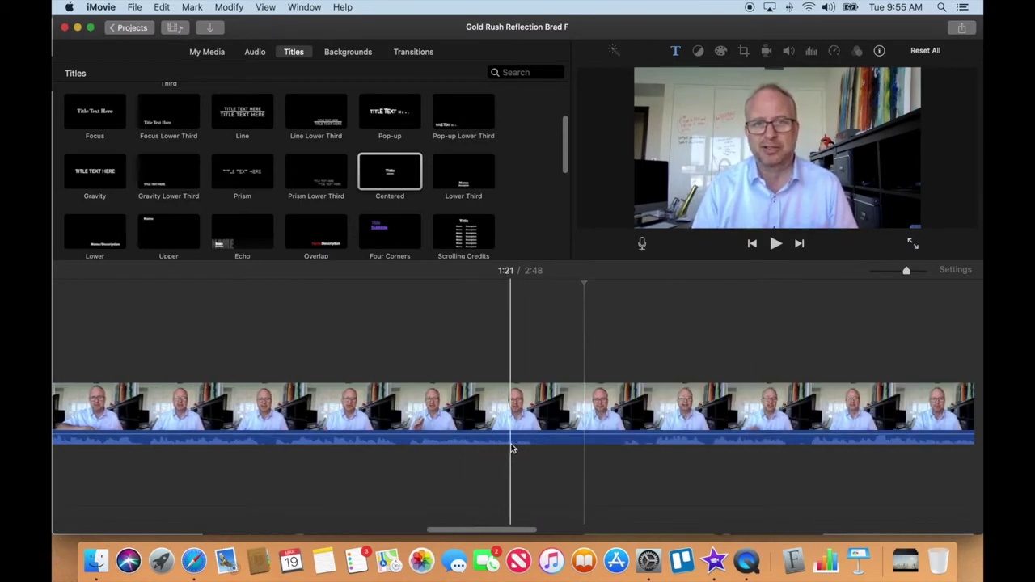
click(553, 414)
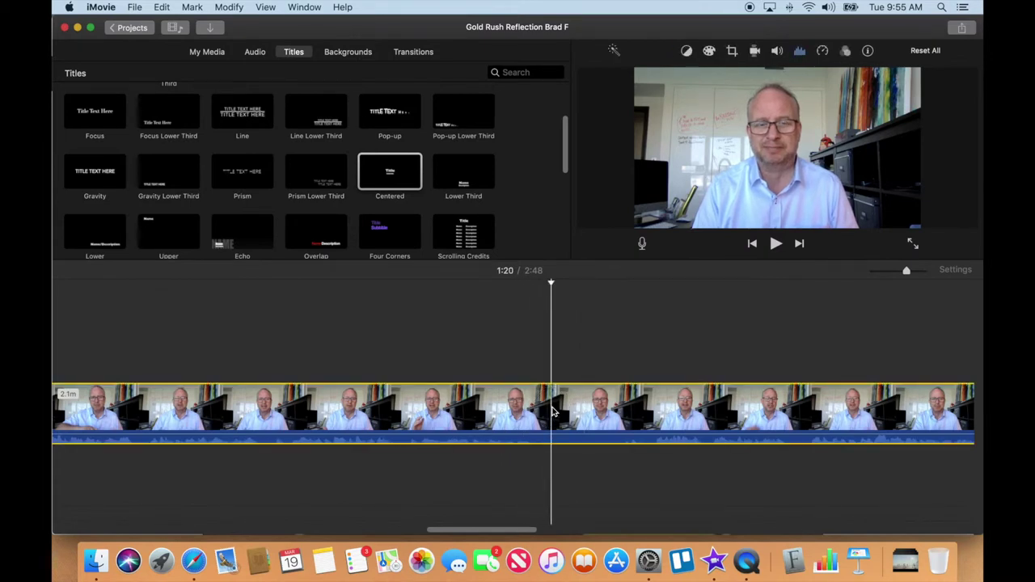
right_click(553, 414)
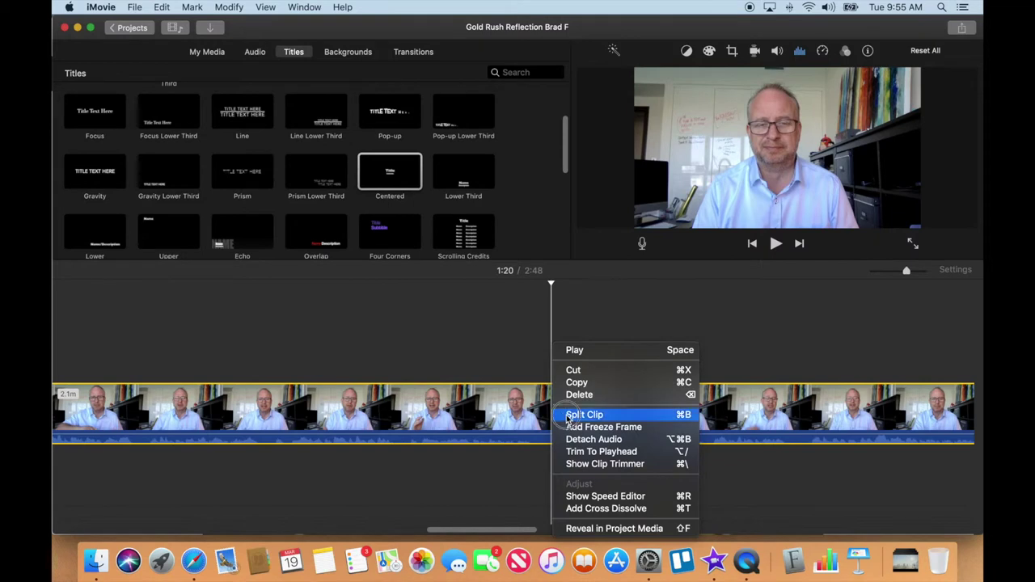
click(567, 415)
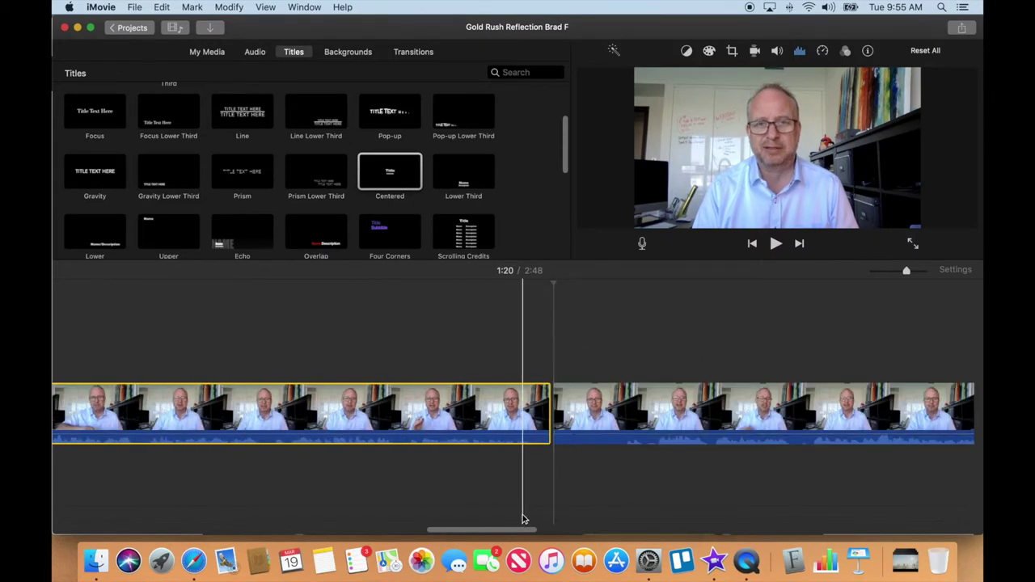
- Insert a Centered title at the 1:20 split and play the following clip up to about 1:42
scroll(538, 520, right, 5)
drag(397, 177, 347, 415)
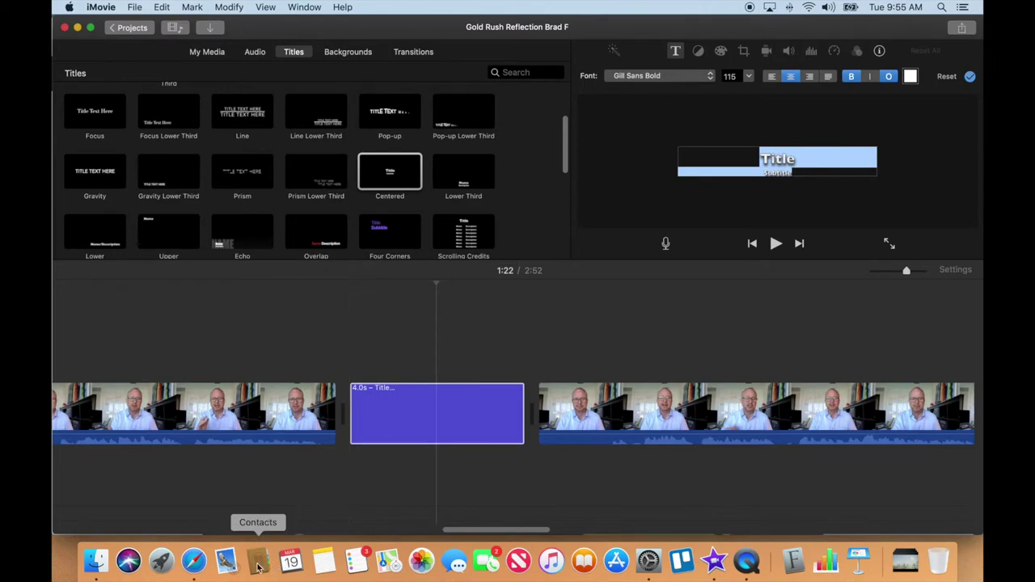
click(628, 414)
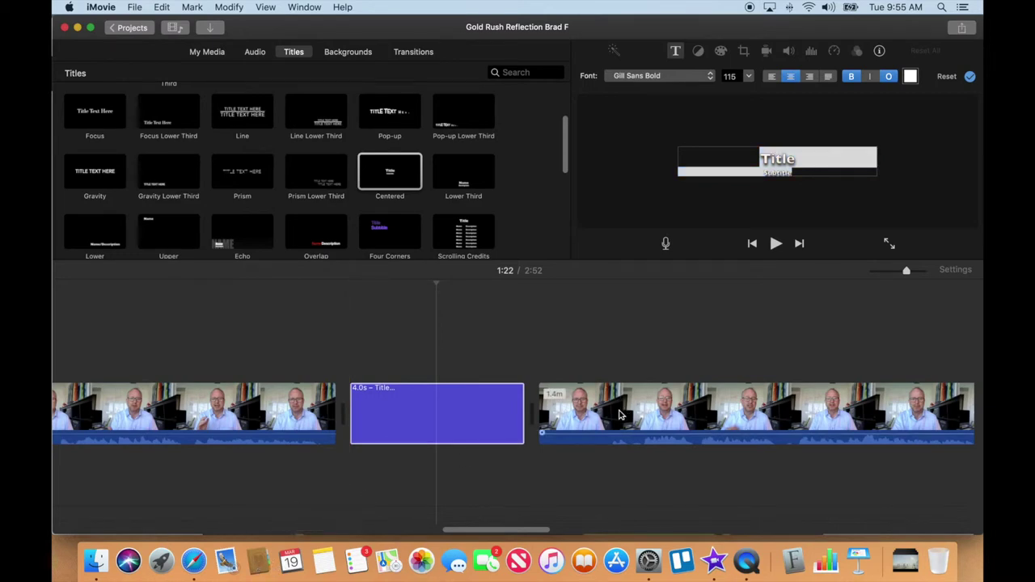
click(616, 413)
key(space)
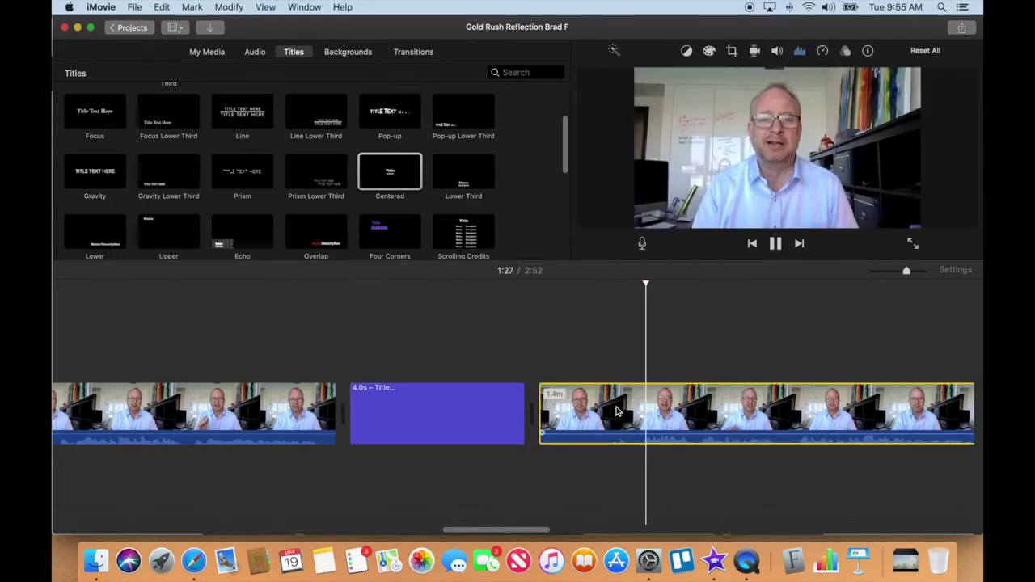
drag(537, 527, 555, 527)
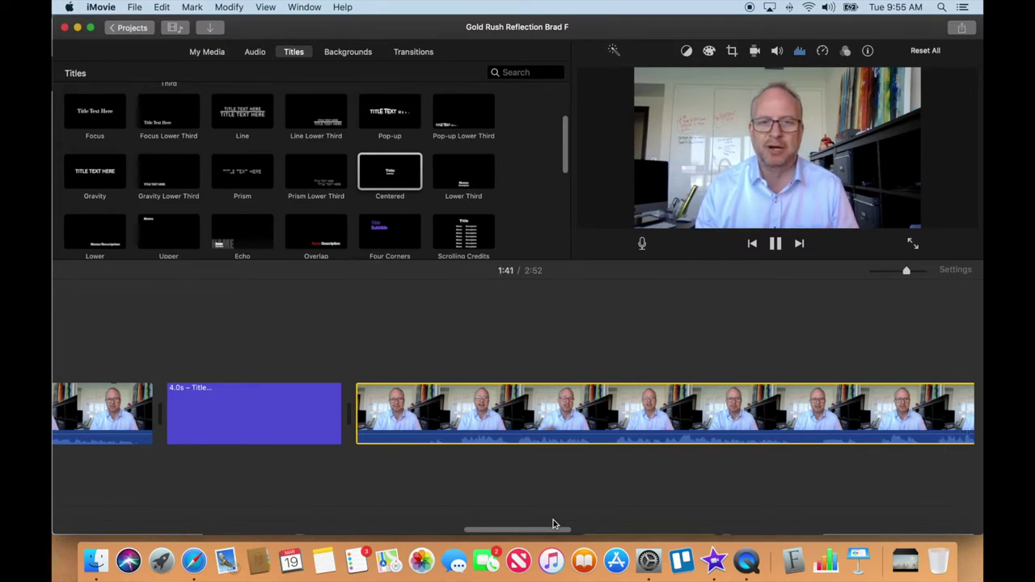
key(space)
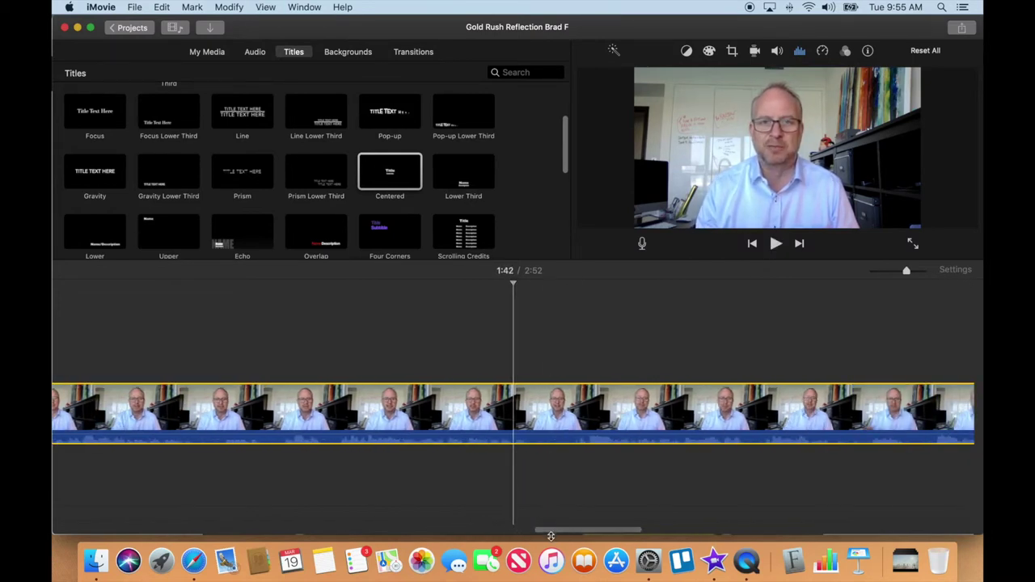
drag(555, 533, 465, 531)
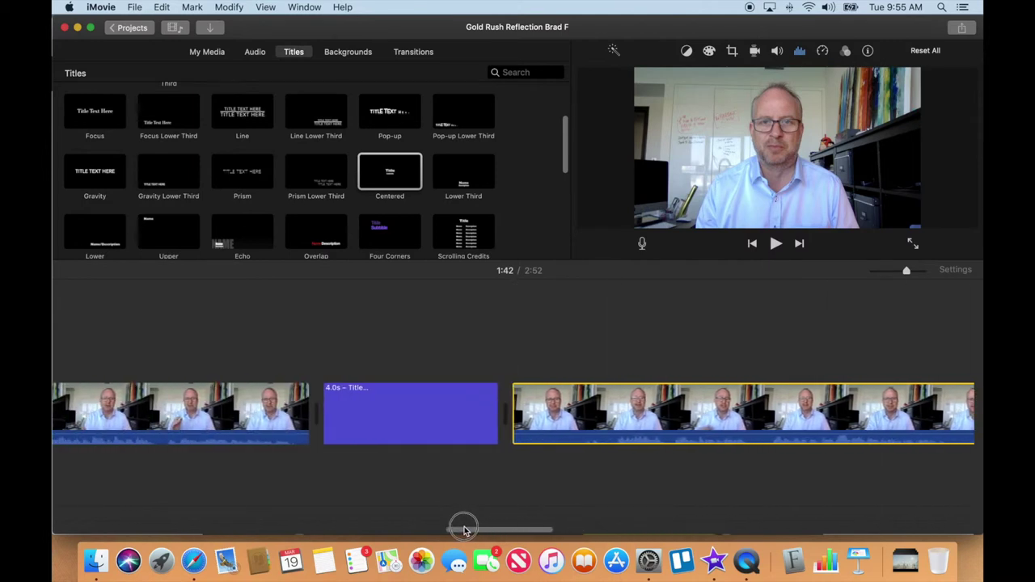
- Open the new title's text for editing and set its font to Futura Medium
click(423, 420)
double_click(422, 420)
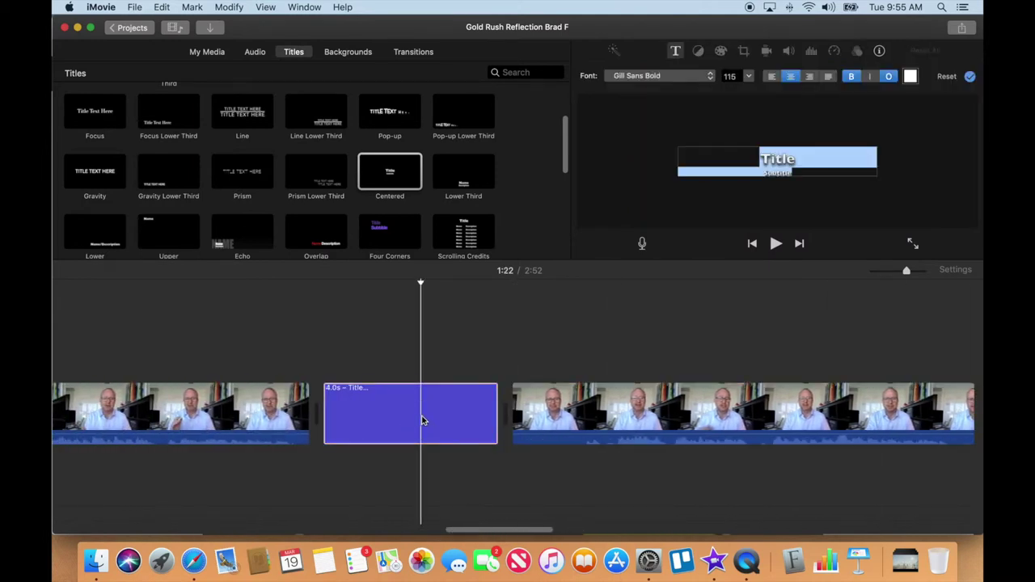
click(645, 79)
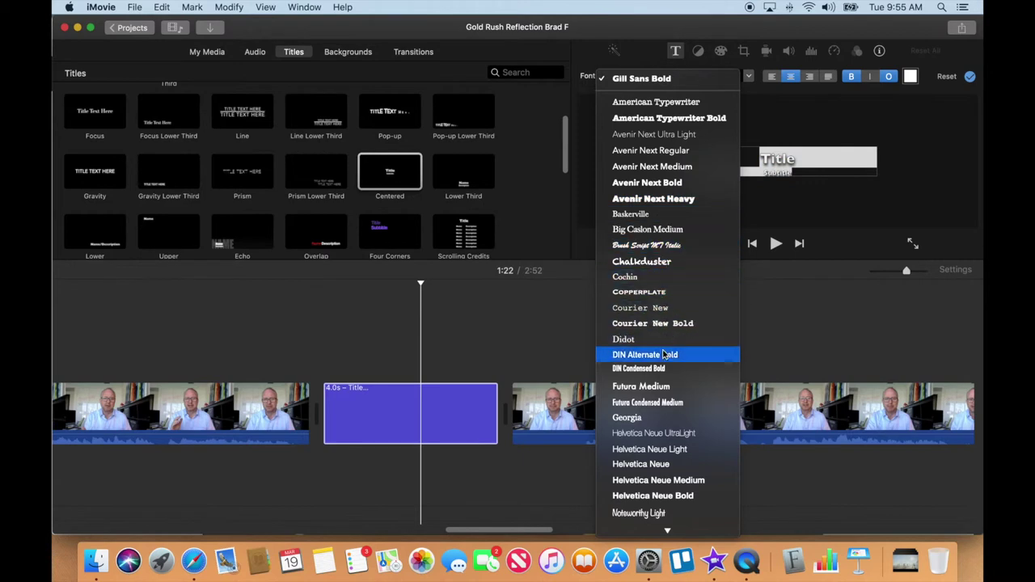
click(664, 387)
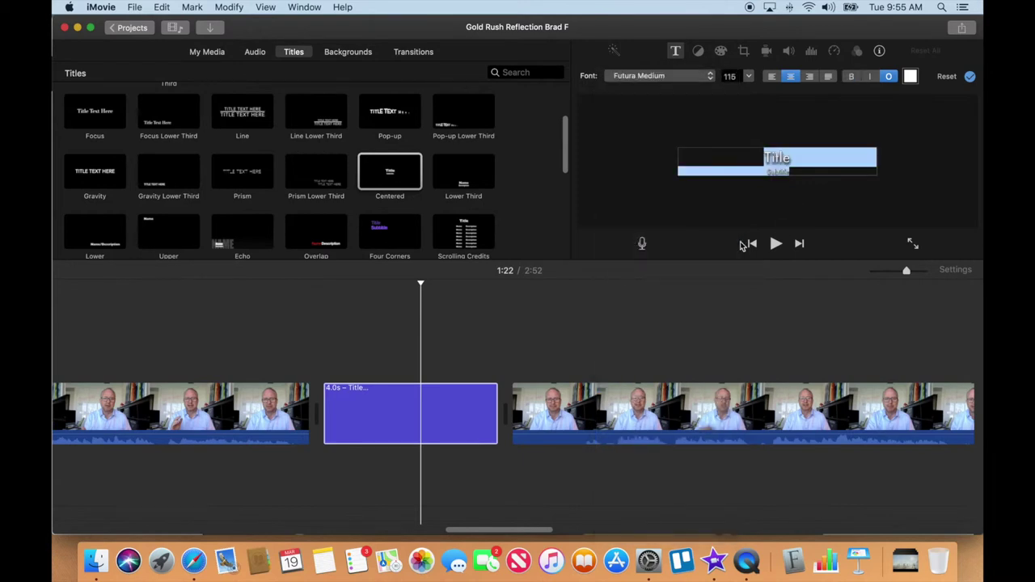
- Enter "What was especially satisfying about the project." as the title text, checking the question's wording on the reflection questions page in Safari
click(203, 552)
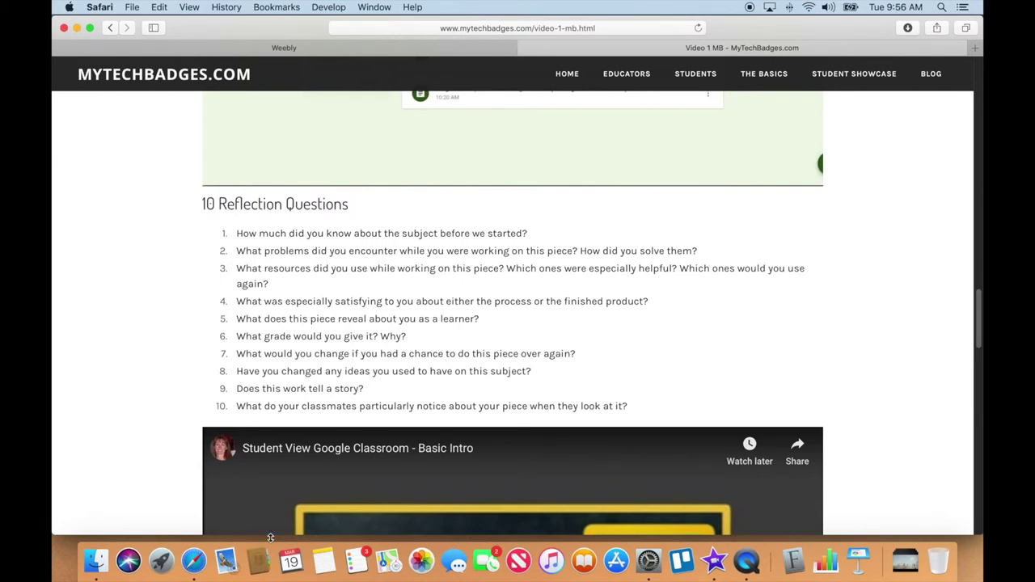
click(714, 561)
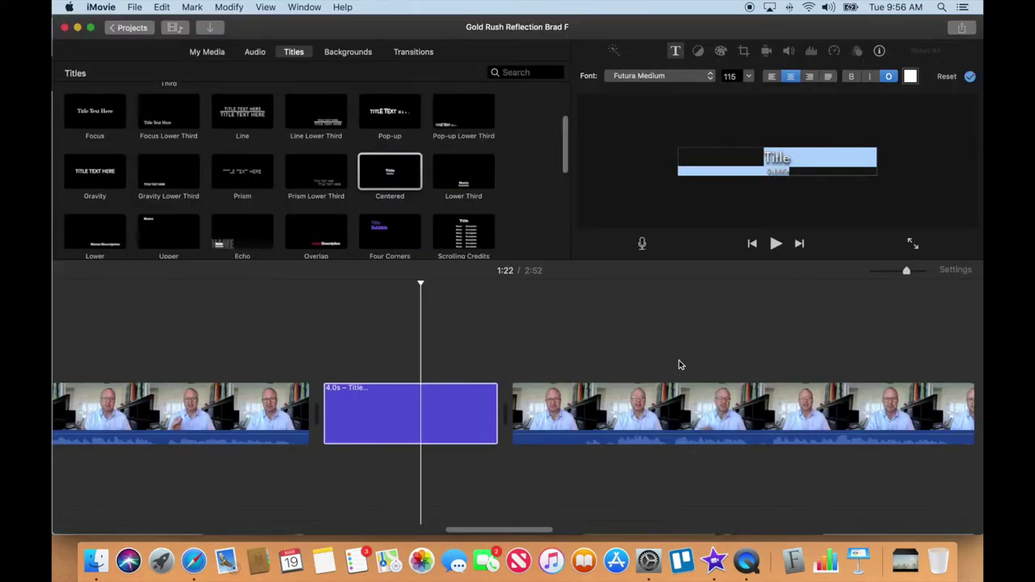
text(W)
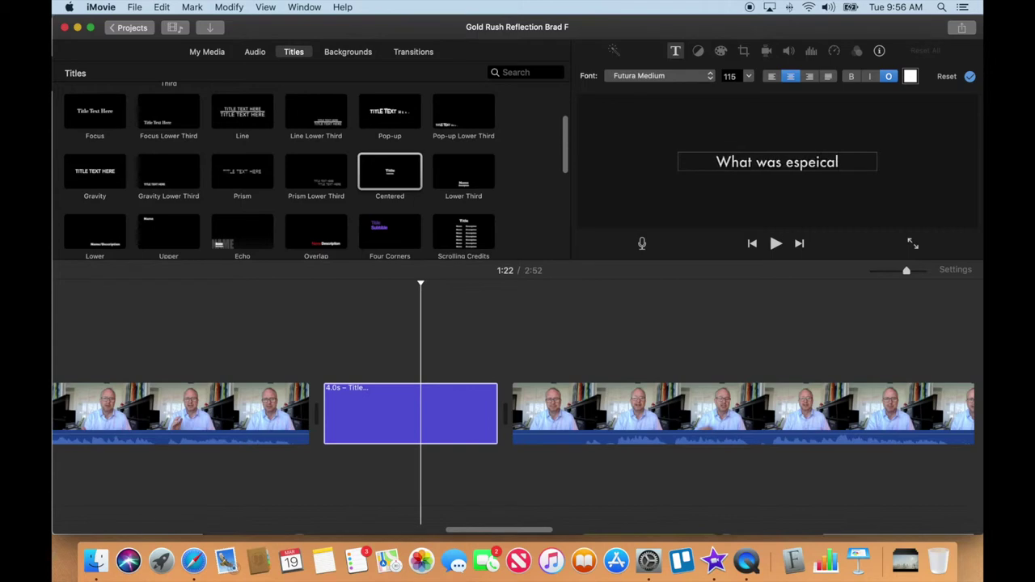
text(hat was espeically satif)
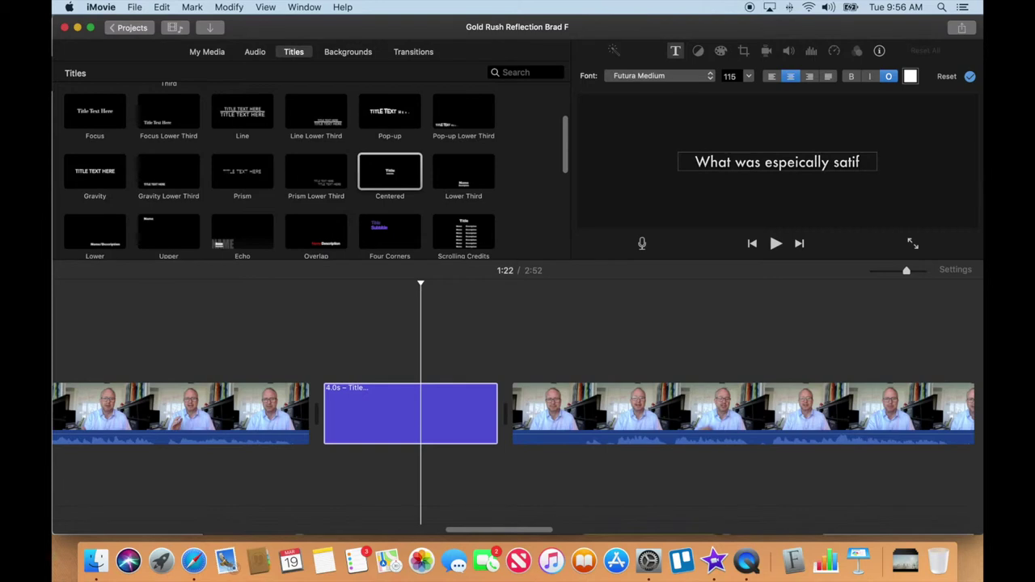
text(ying about the project.)
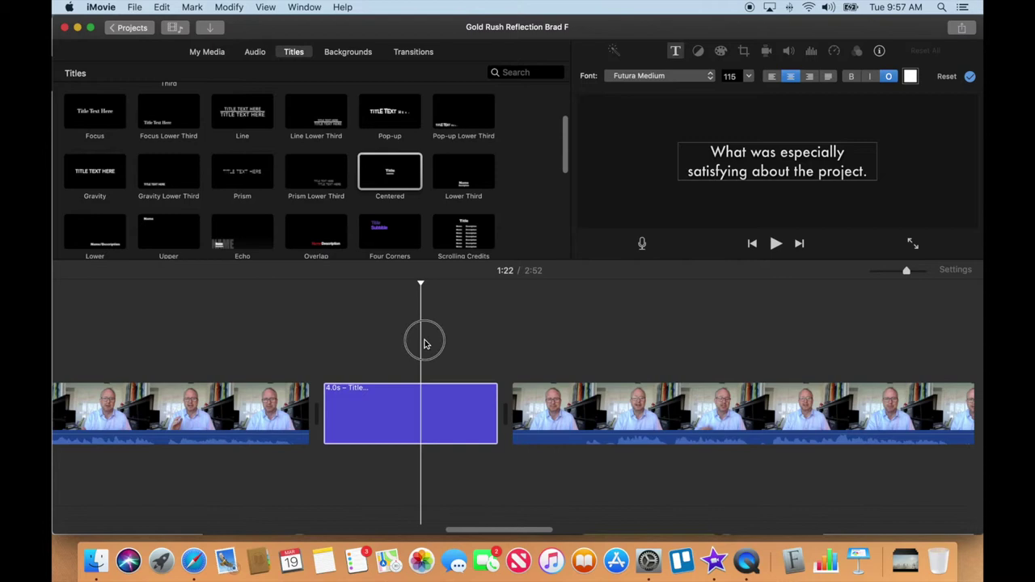
click(391, 349)
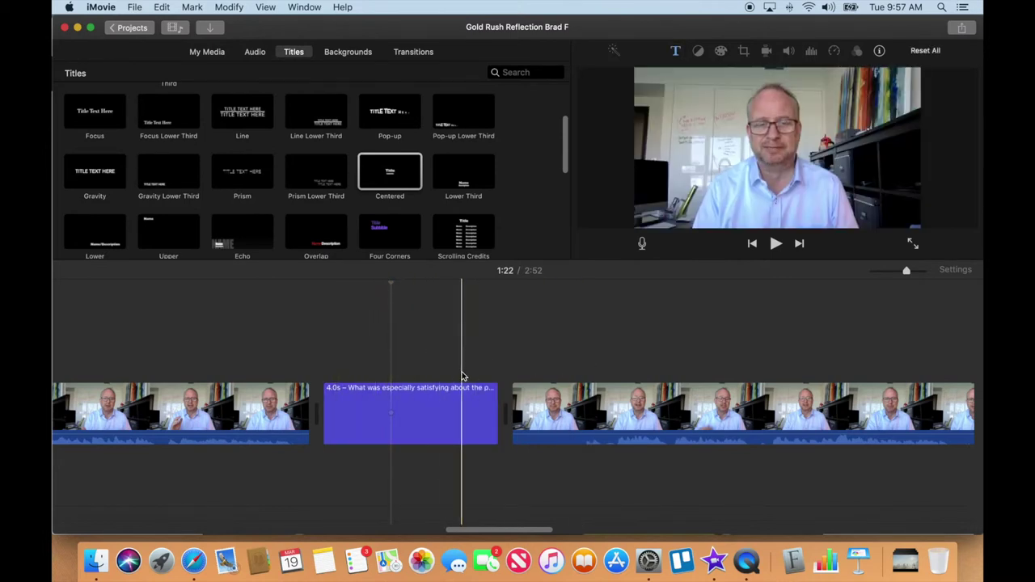
- Play back the new title and replace the period at the end of its text with a question mark
key(space)
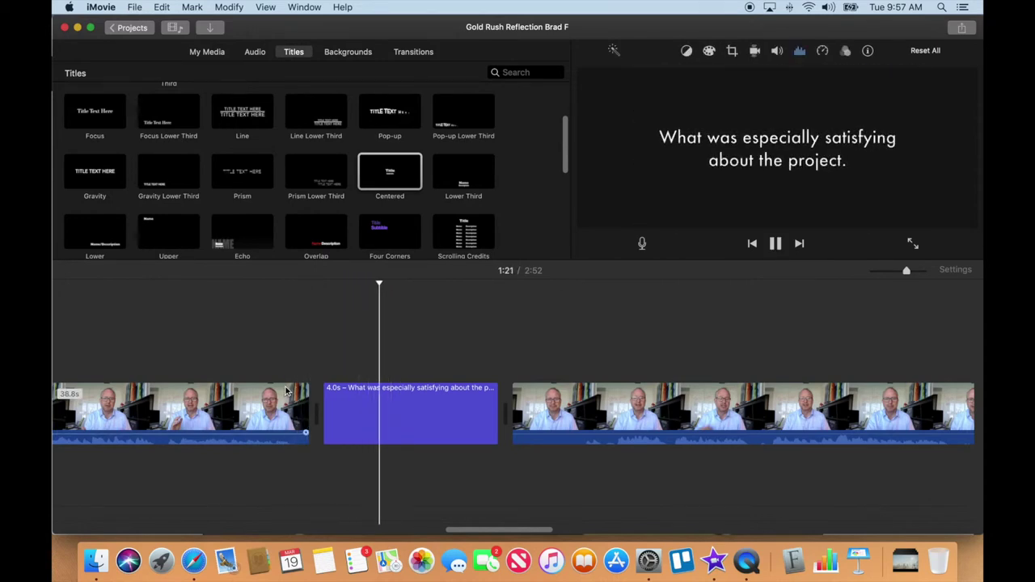
click(347, 409)
key(space)
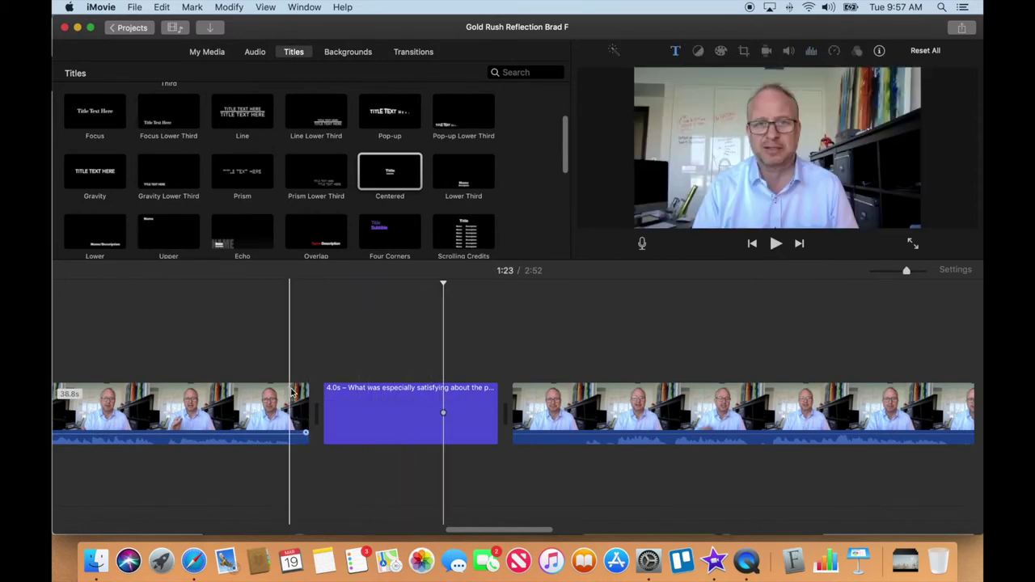
double_click(389, 409)
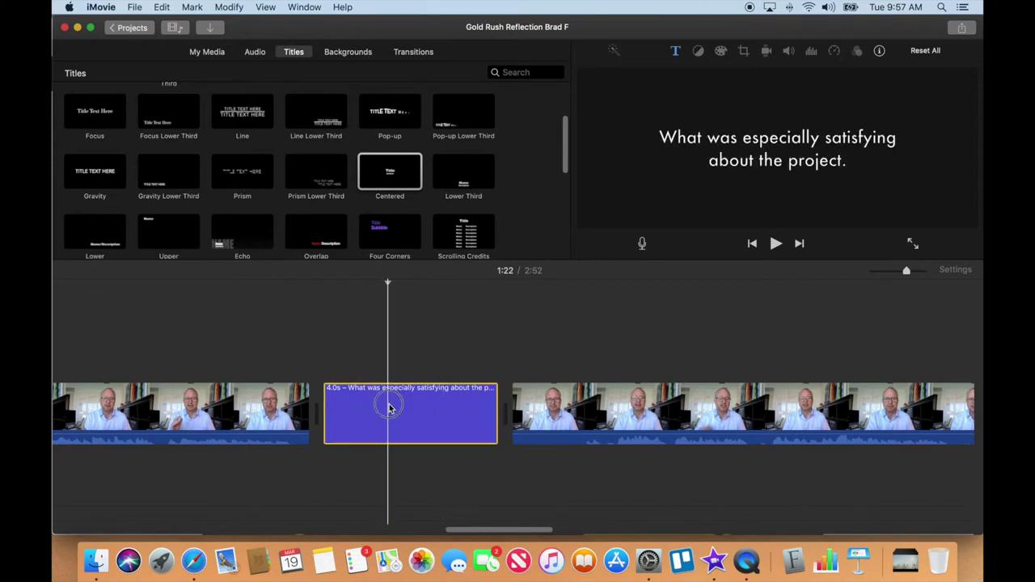
click(845, 172)
key(BackSpace)
text(?)
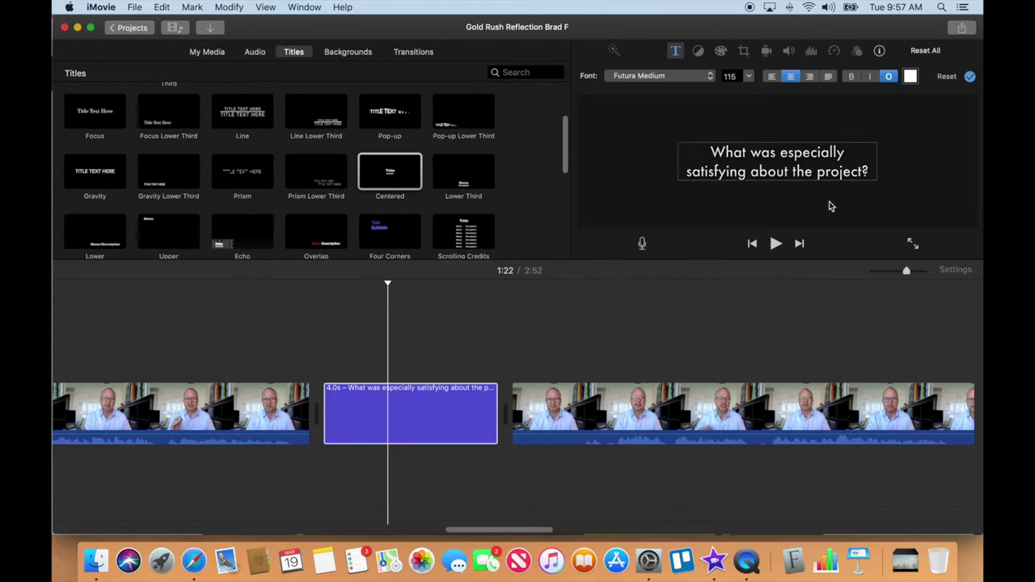
click(971, 77)
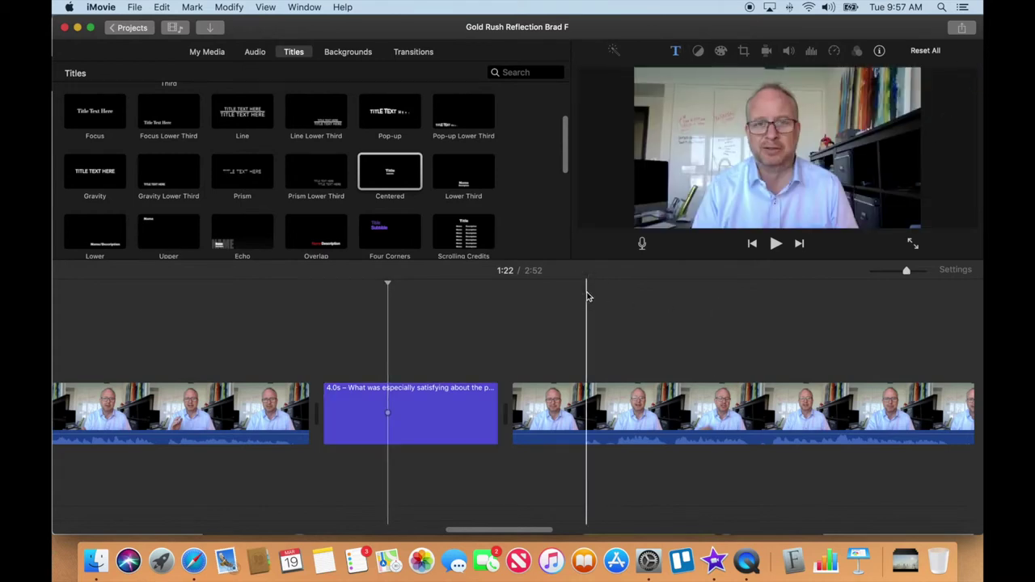
- Play the clip following the "What was especially satisfying" title to find the pause and split it at about 1:43
click(451, 312)
key(space)
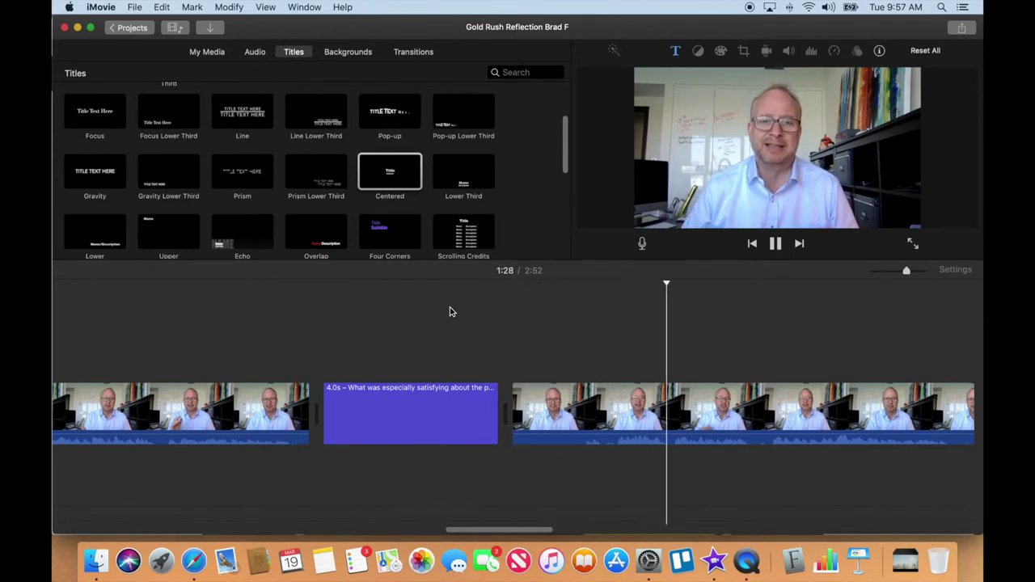
key(space)
drag(516, 530, 569, 522)
click(600, 410)
key(space)
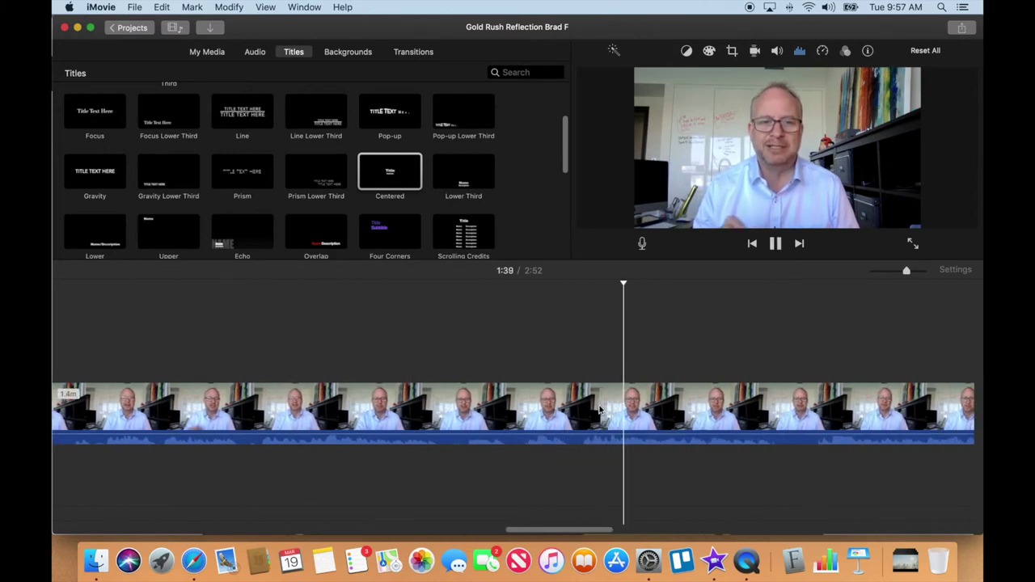
click(814, 407)
key(space)
click(811, 402)
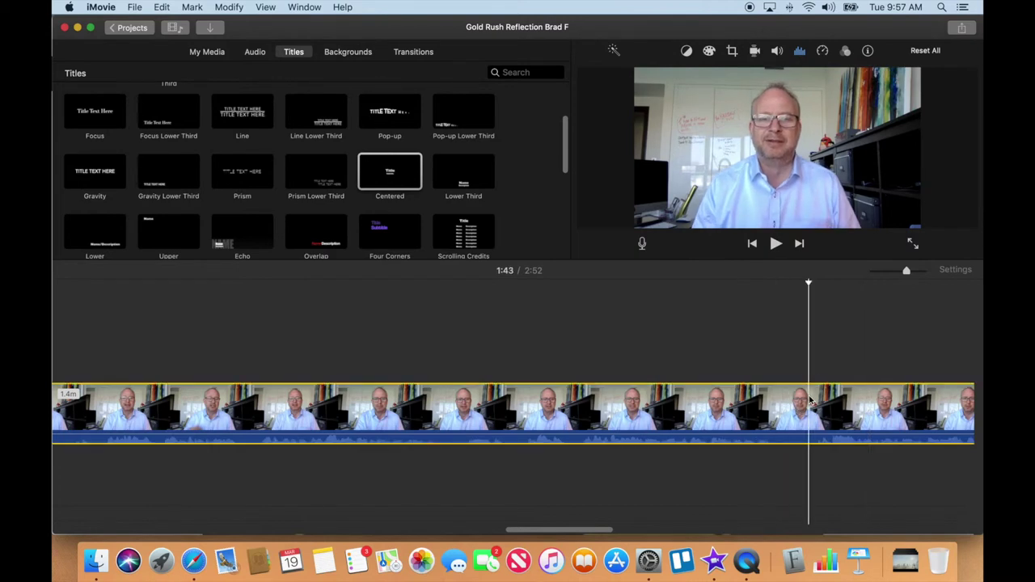
right_click(811, 402)
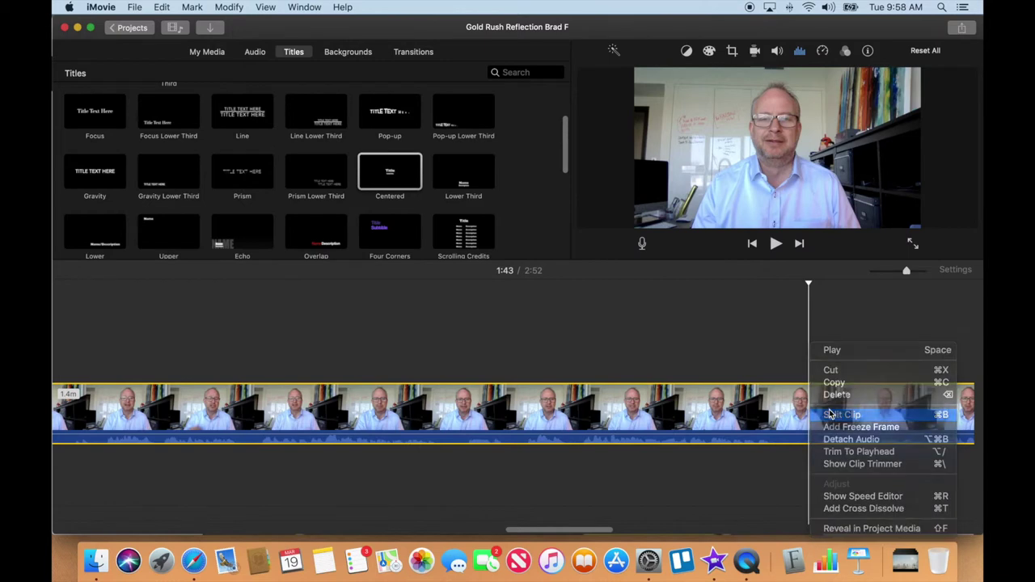
click(831, 414)
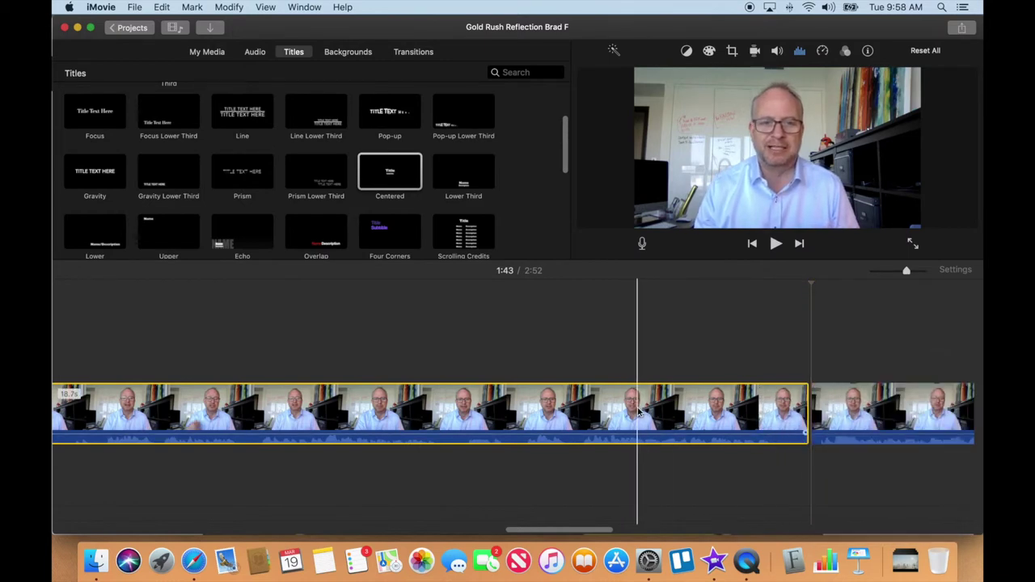
- Delete the clip segment between the "What was especially satisfying" title and the 1:43 split, and play back the footage that follows
key(Delete)
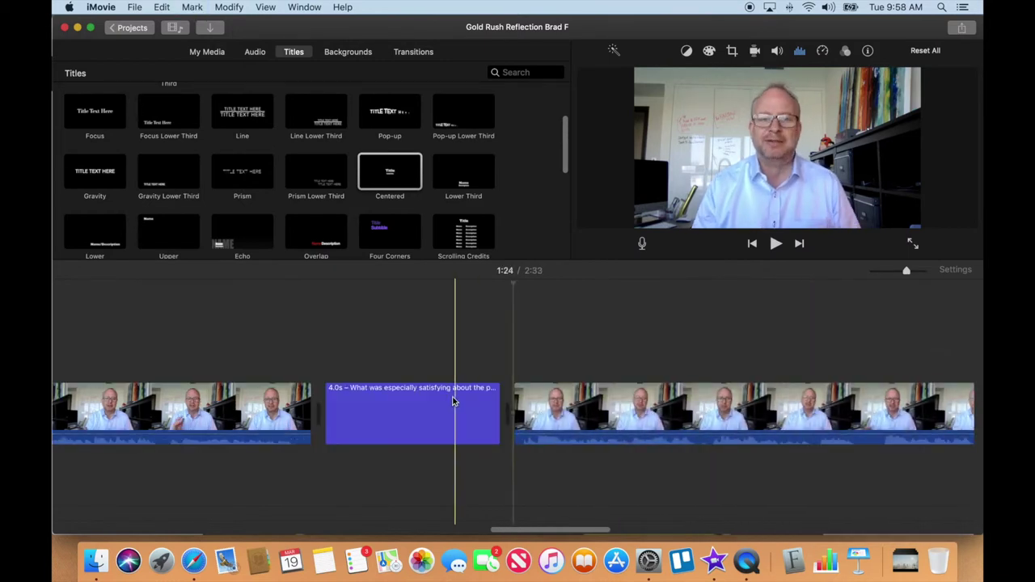
key(space)
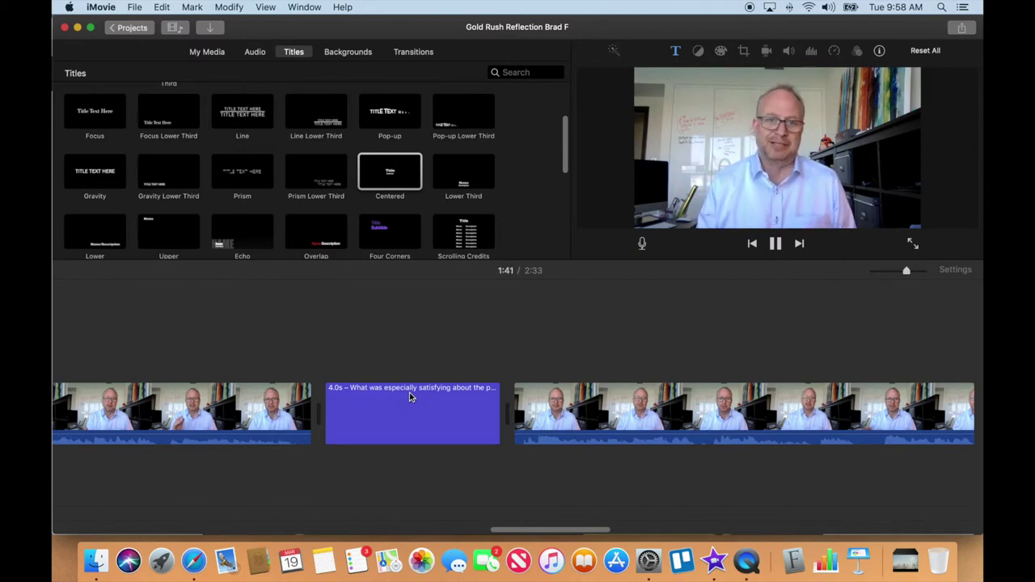
key(super+z)
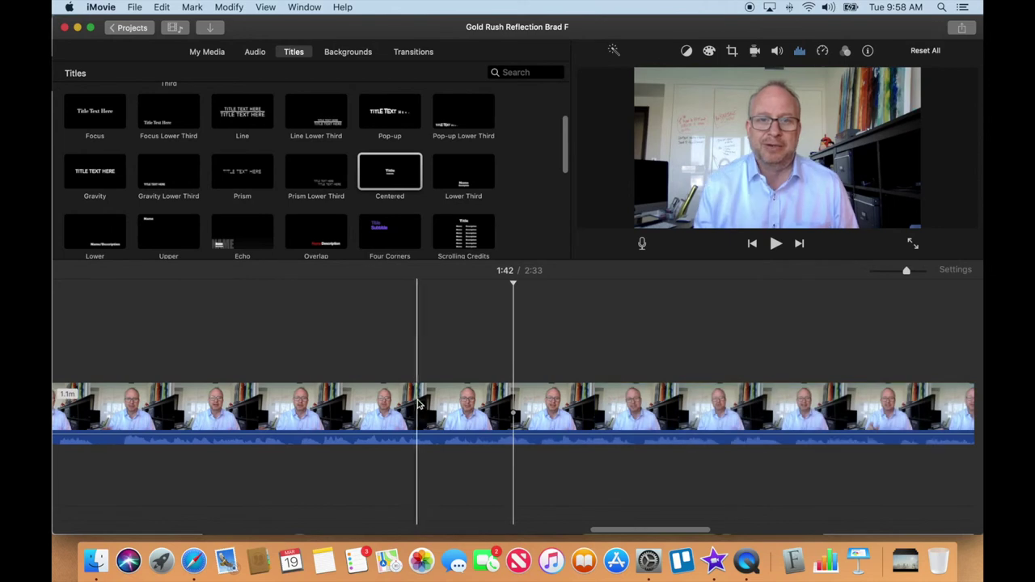
- Replay the start of the clip after the title, split it at about 1:33 and delete the segment before the split
drag(602, 535, 527, 517)
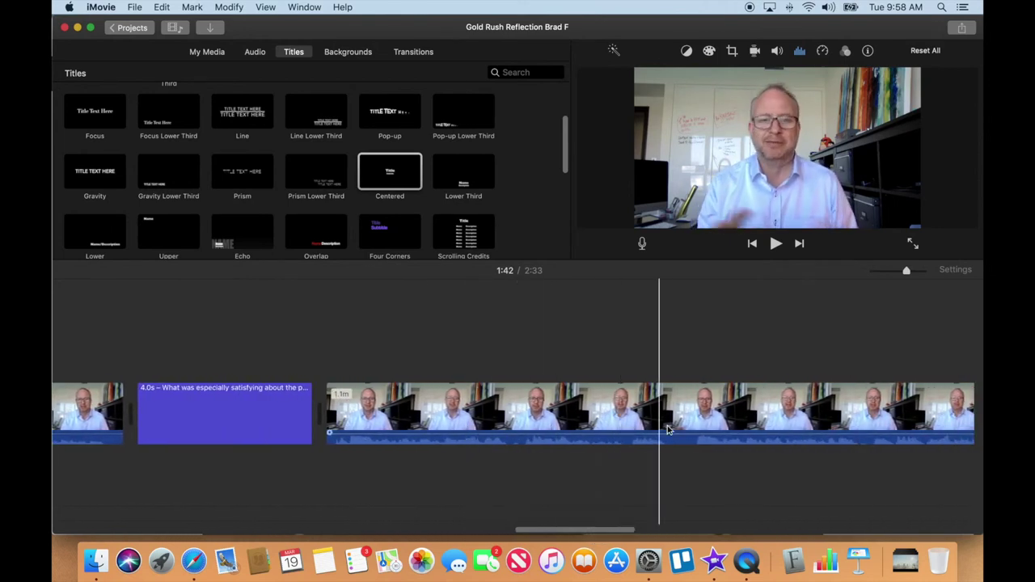
key(space)
key(space)
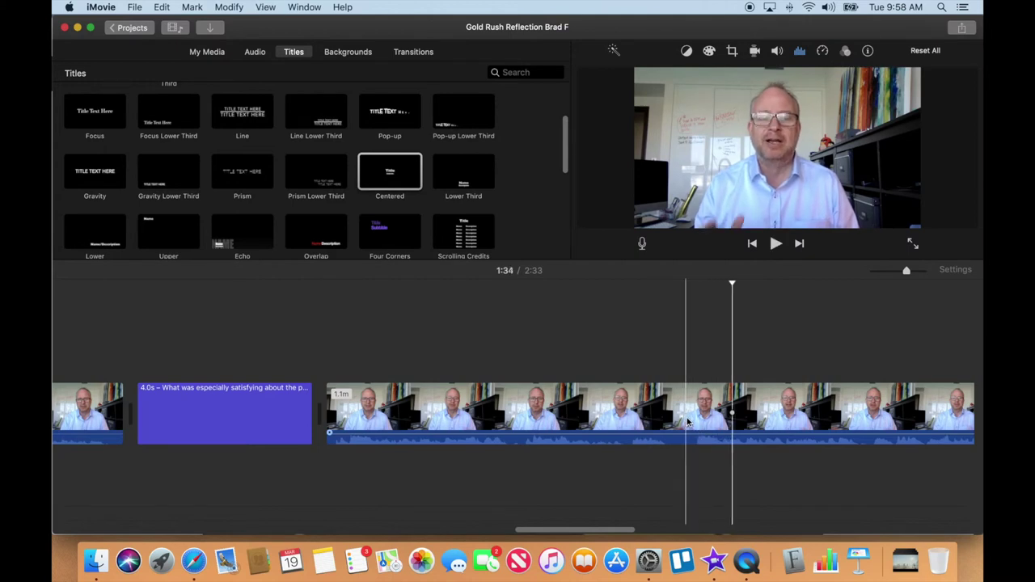
click(689, 416)
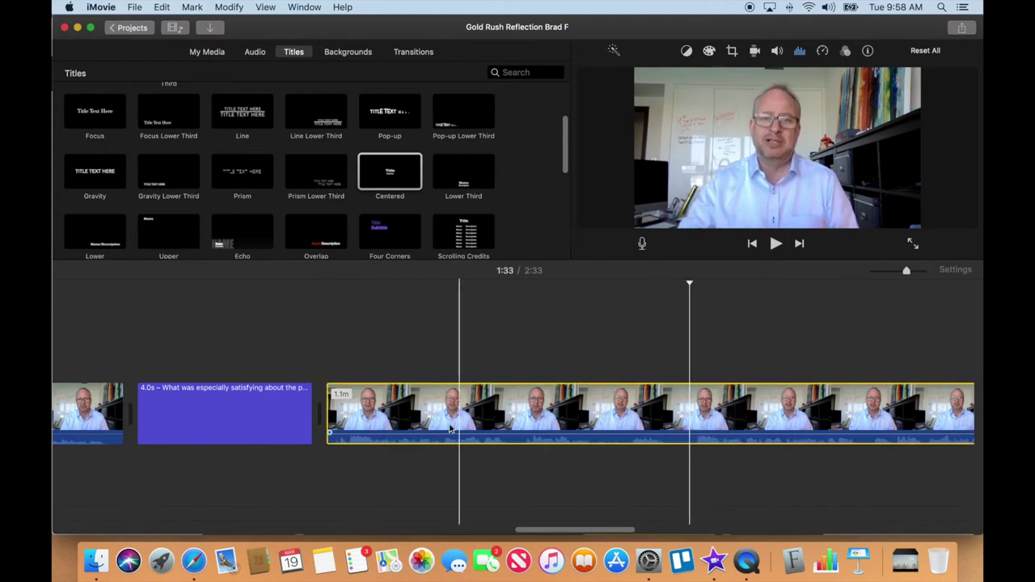
key(space)
key(space)
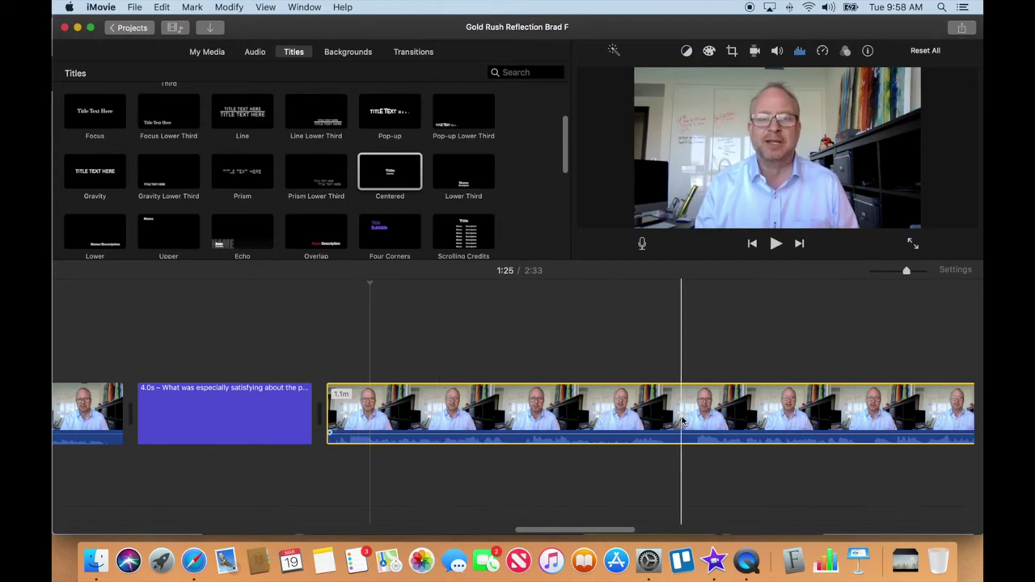
key(space)
key(space)
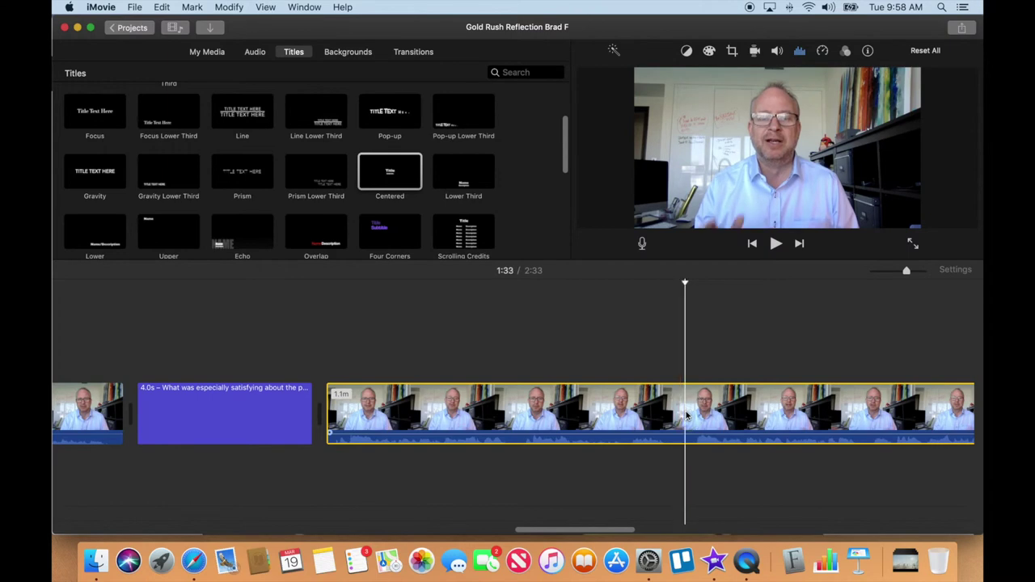
key(super+b)
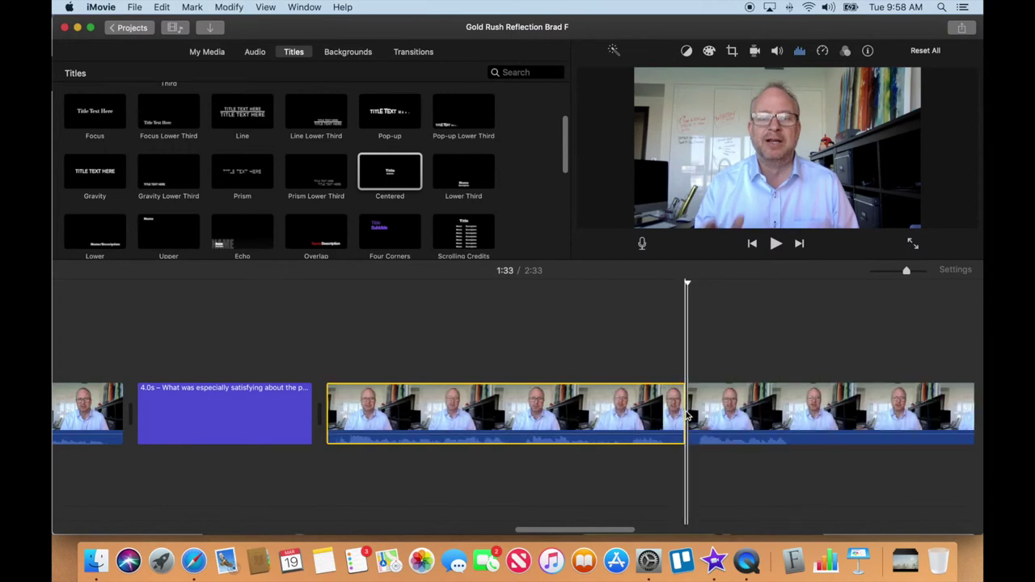
key(Delete)
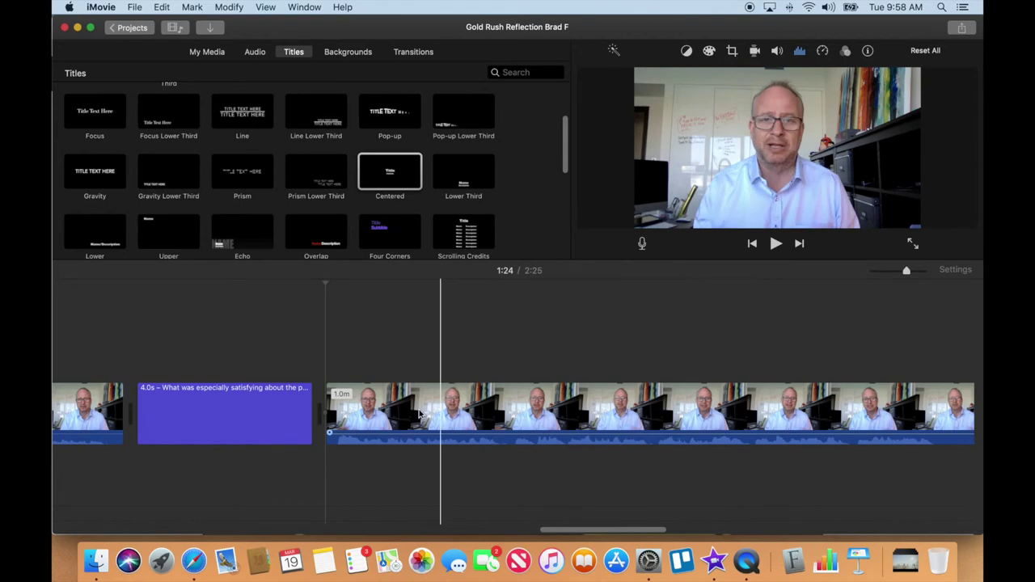
- Play the clip following the "What was especially satisfying" title to find the end of the answer and split it at about 1:45
key(space)
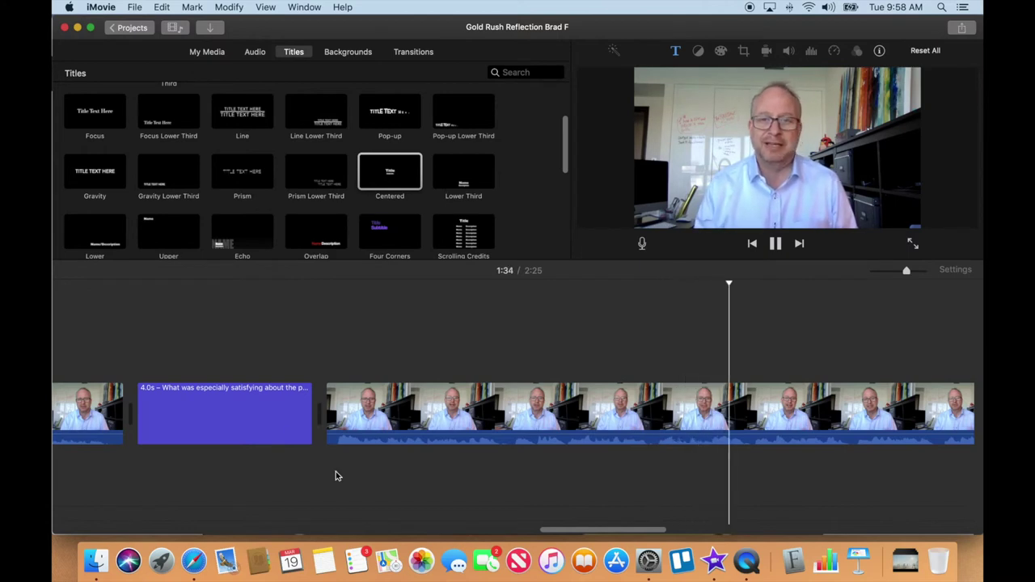
drag(555, 530, 612, 528)
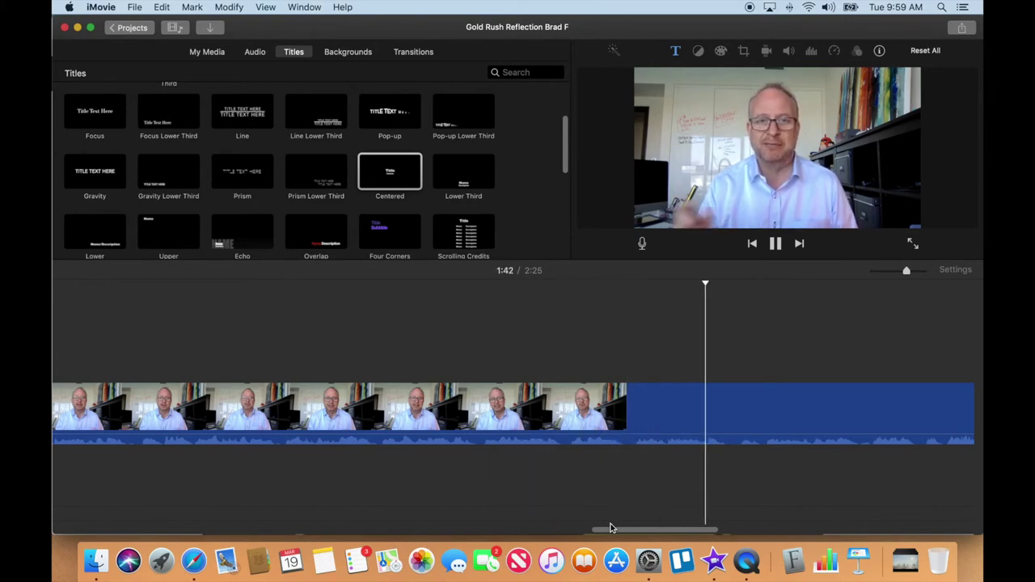
drag(612, 535, 652, 527)
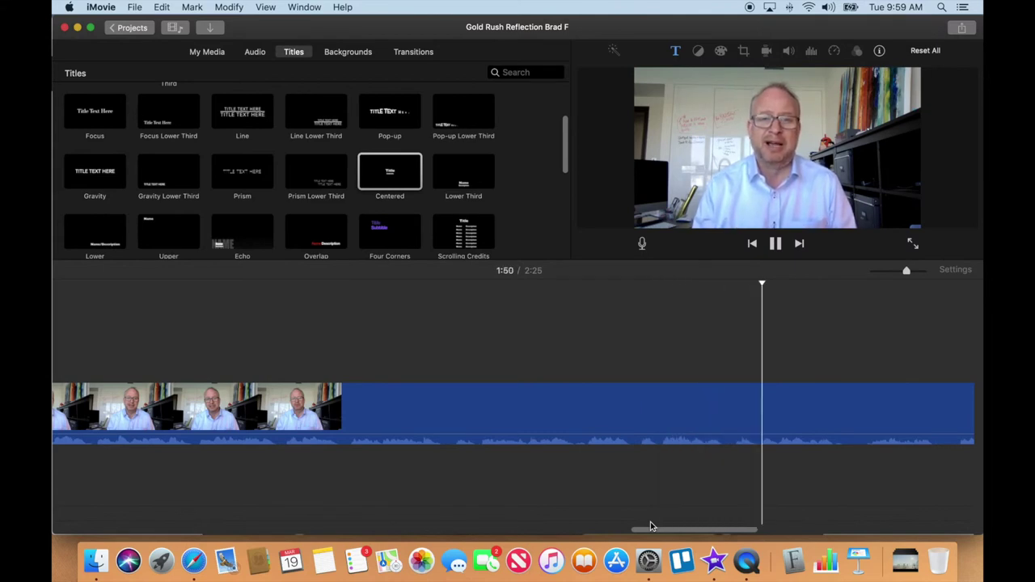
key(space)
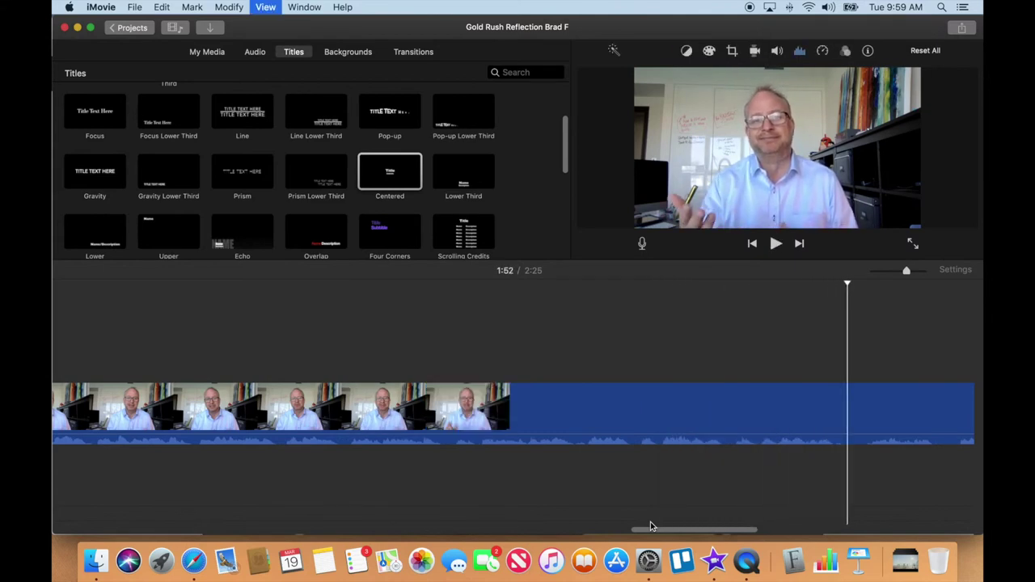
click(643, 437)
key(space)
key(space)
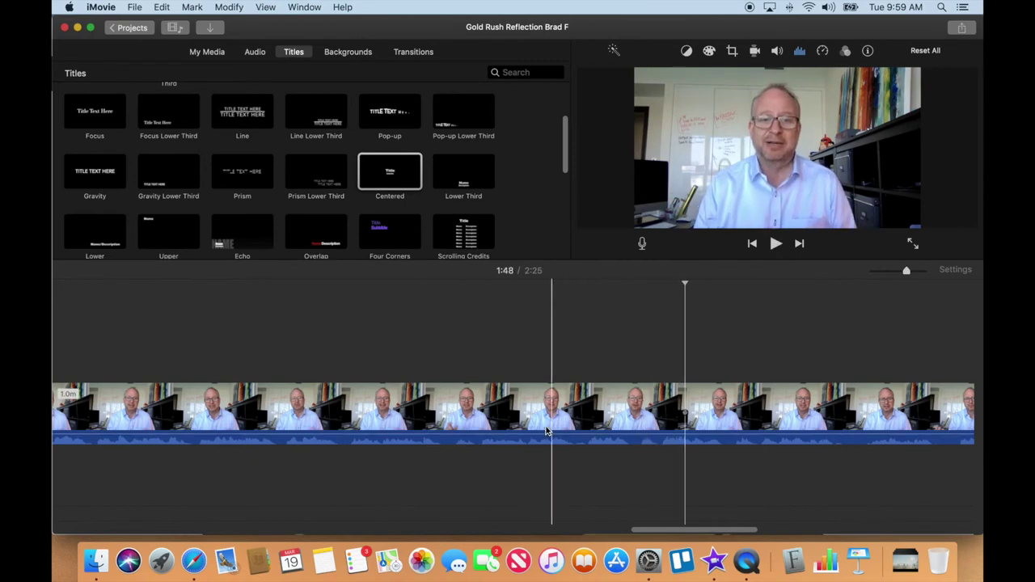
key(space)
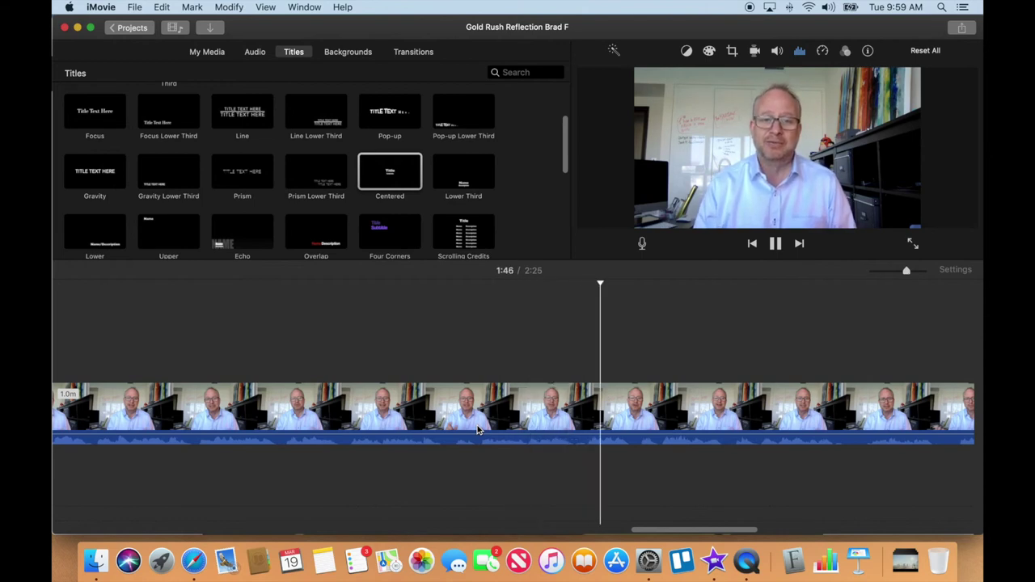
key(space)
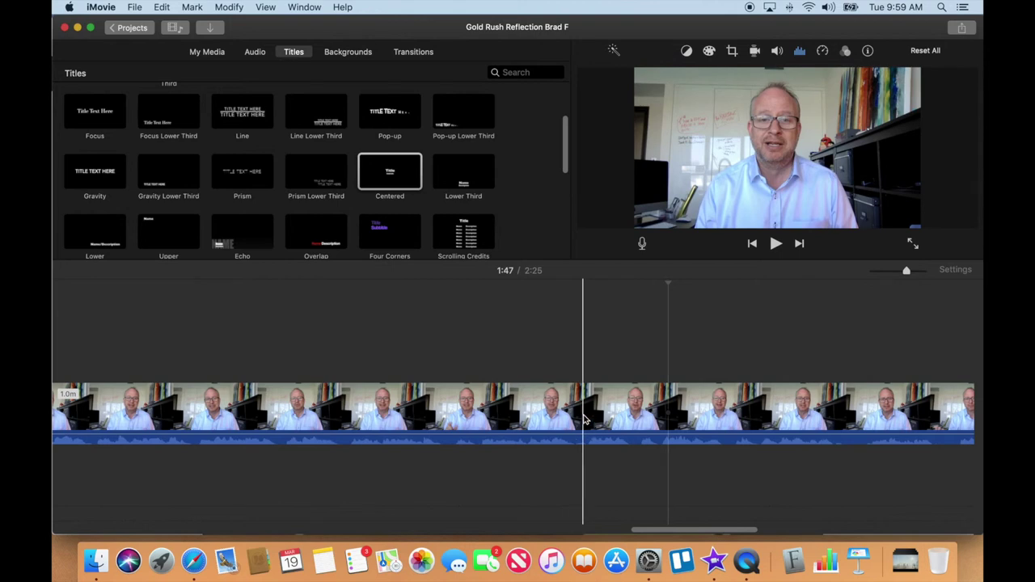
click(584, 412)
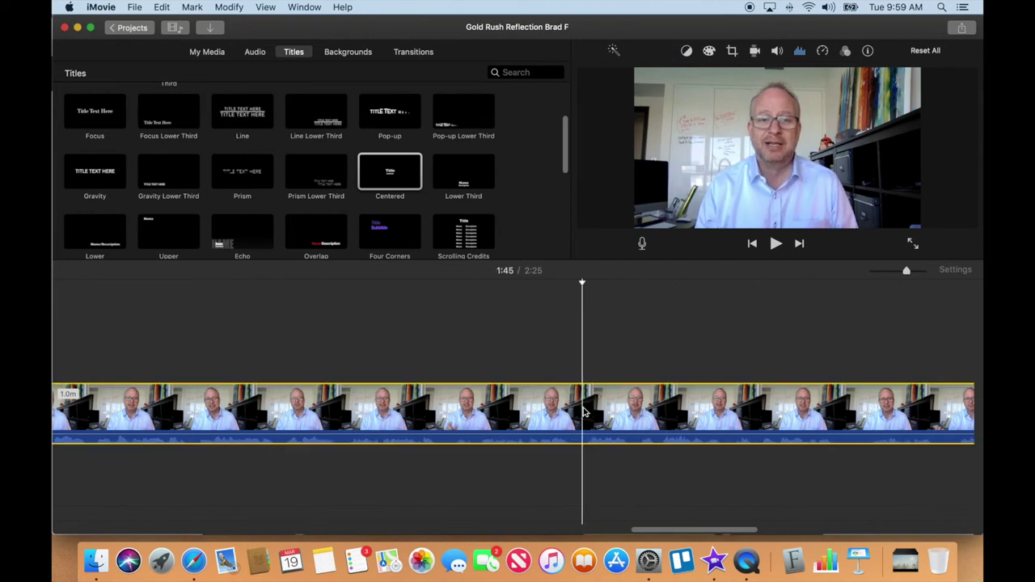
key(super+b)
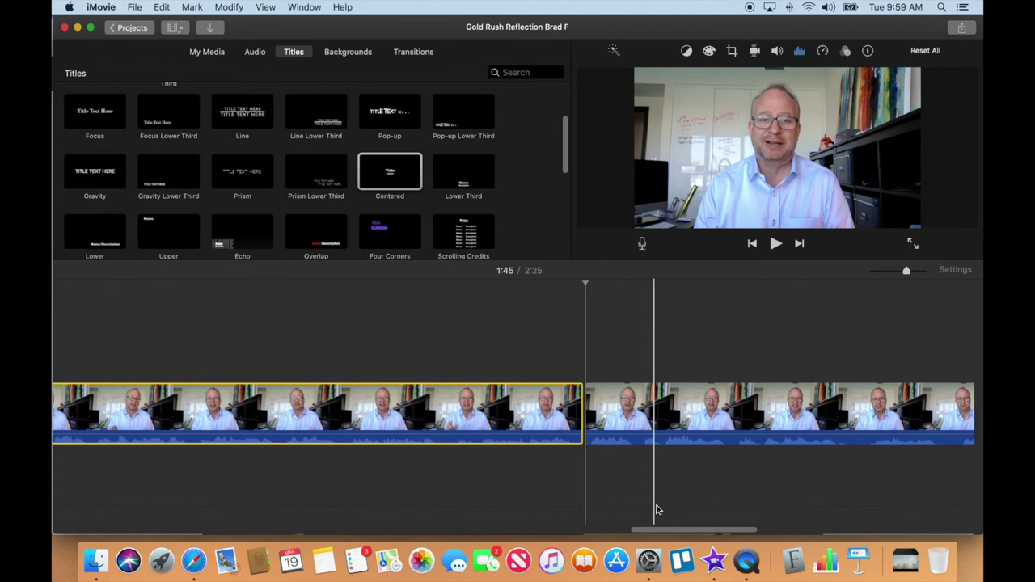
- Play the footage after the 1:45 split, split it again at about 2:04 and delete the segment between the two splits
drag(658, 531, 697, 531)
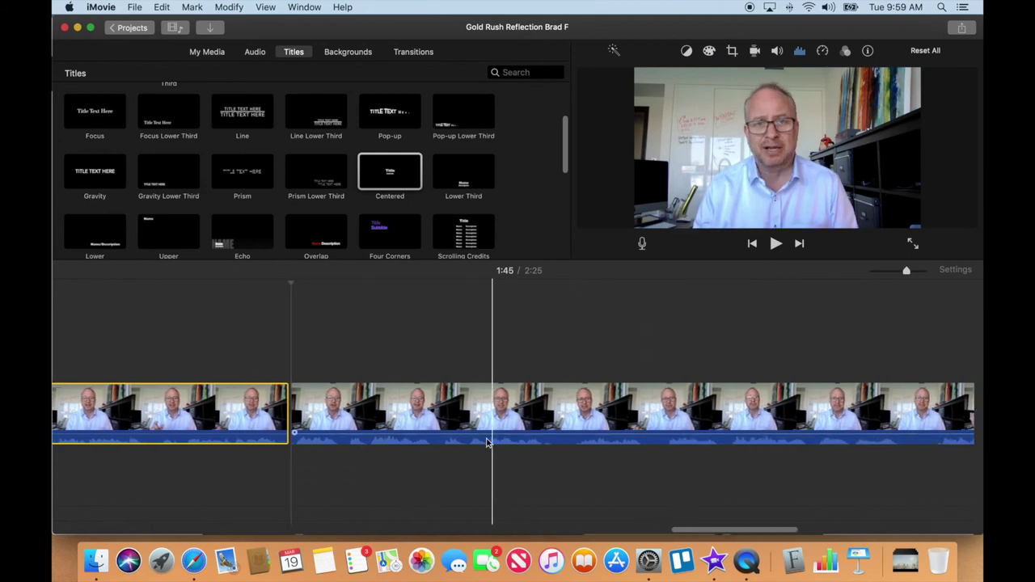
key(space)
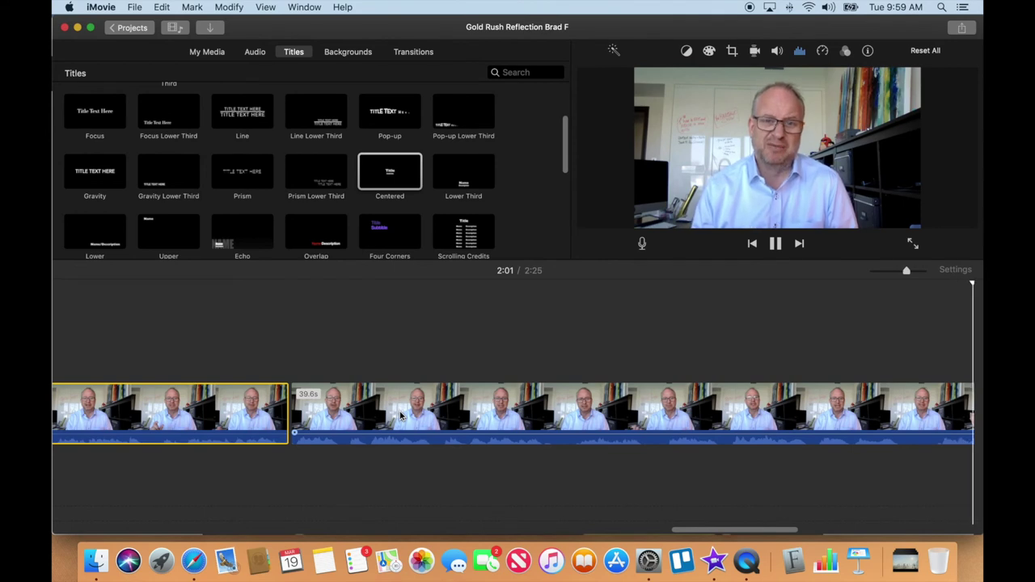
drag(680, 532, 763, 531)
key(space)
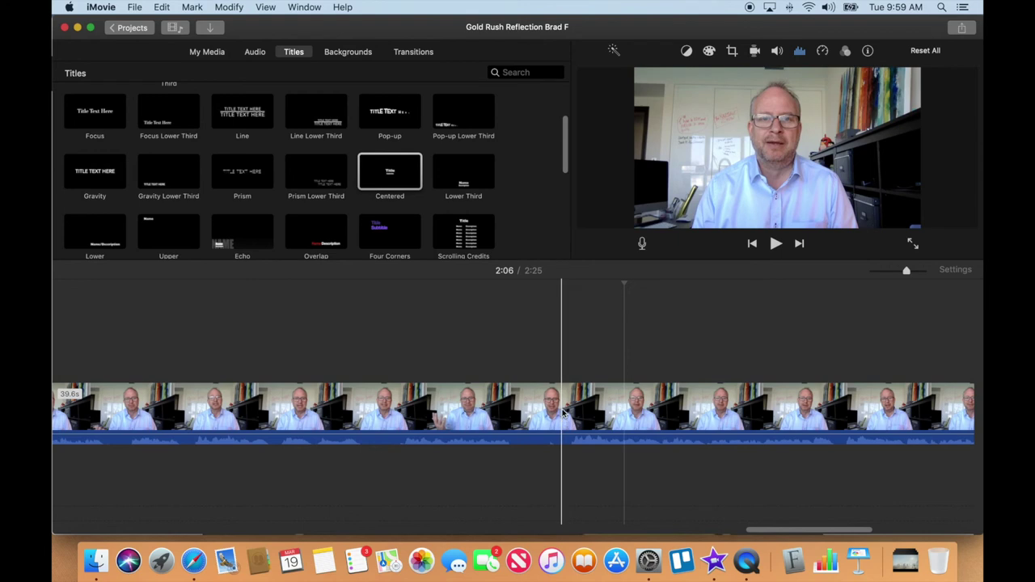
click(564, 412)
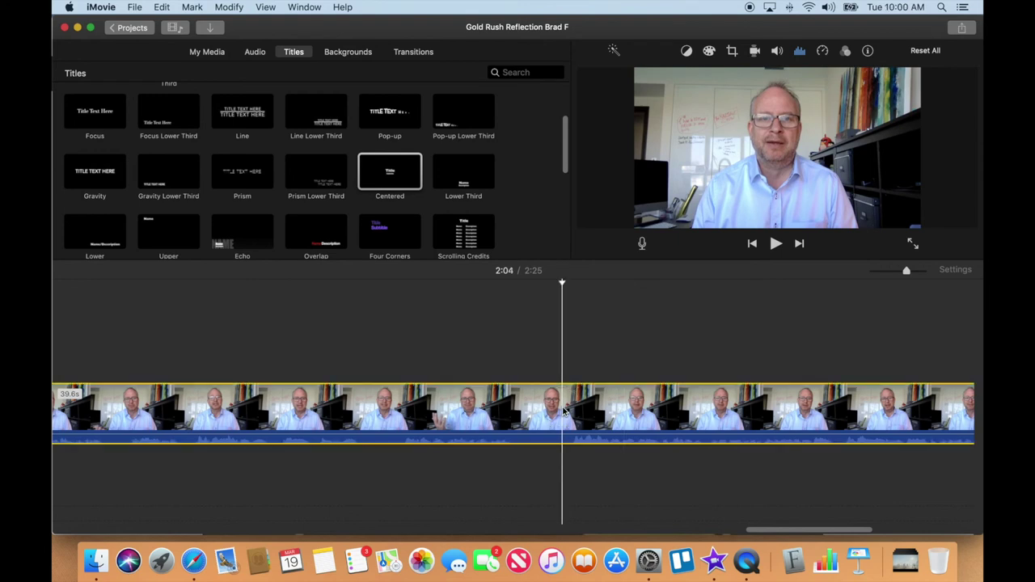
key(super+b)
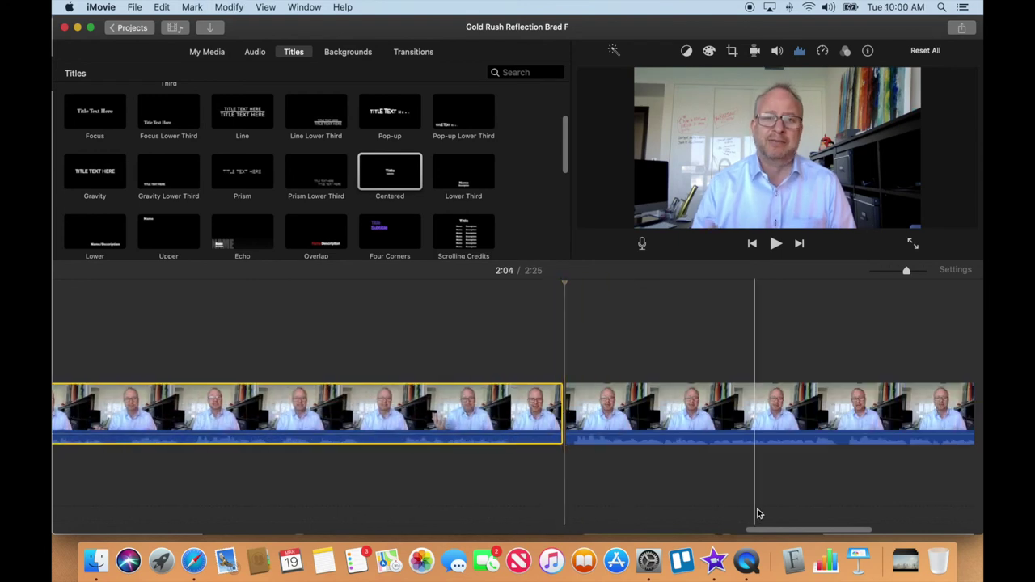
drag(770, 529, 700, 524)
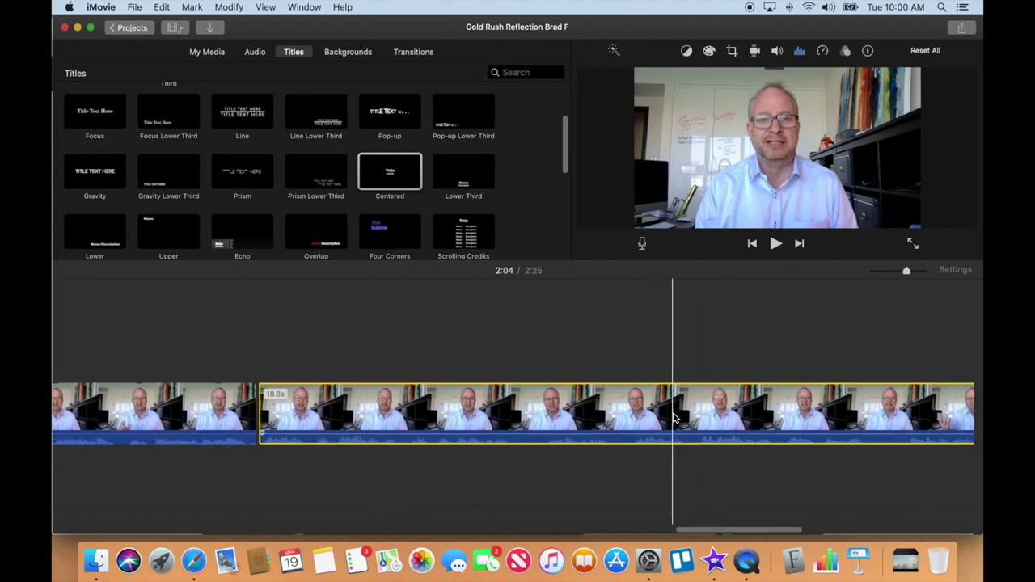
key(Delete)
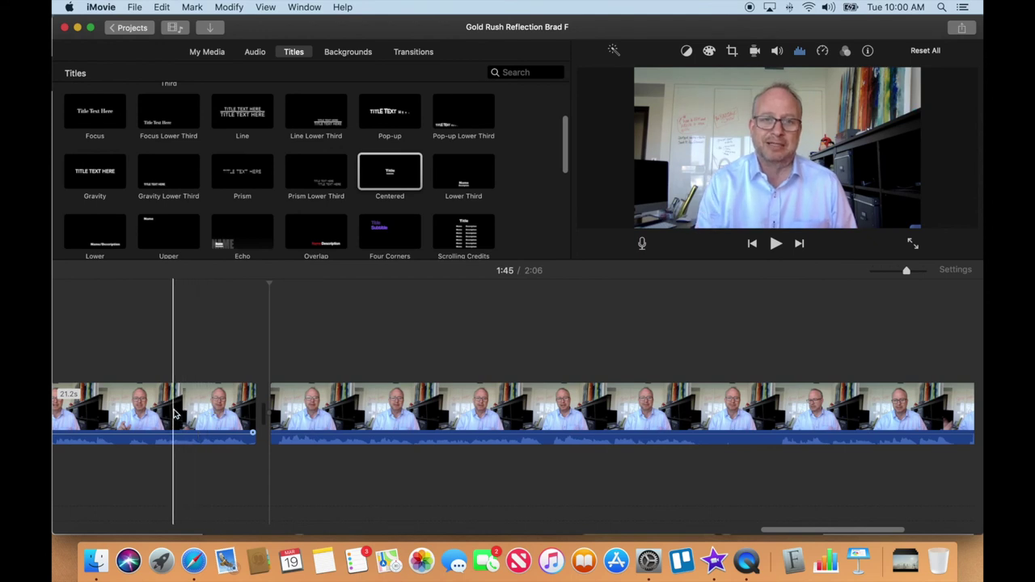
- Play across the new cut, split the last clip at about 1:56 and delete the closing segment after the split
key(space)
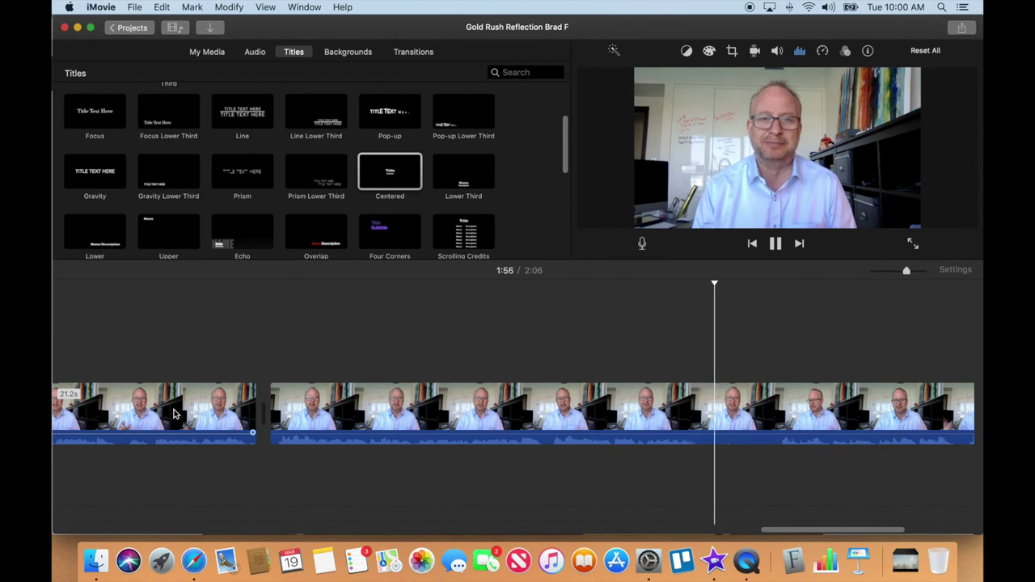
key(space)
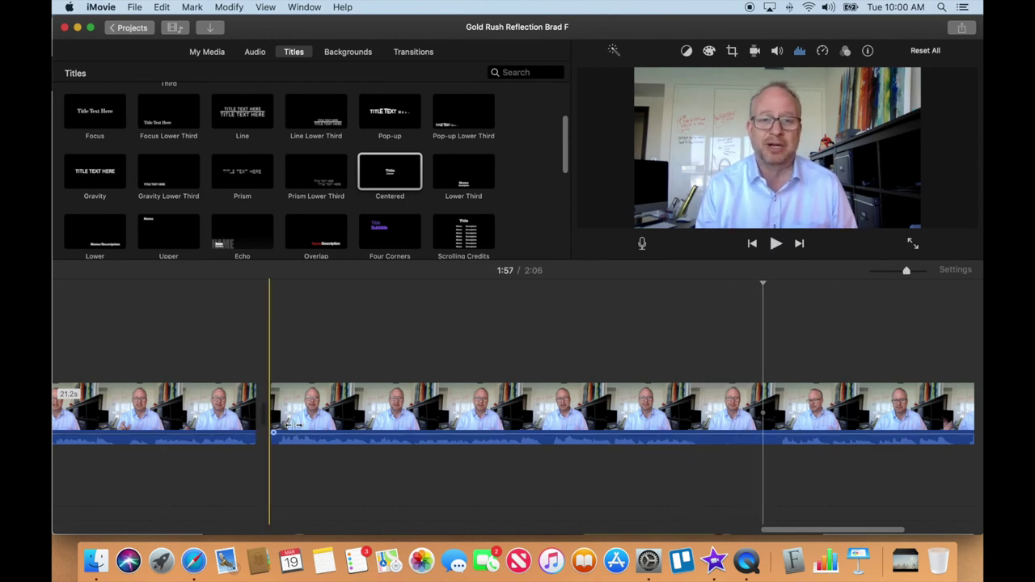
click(712, 417)
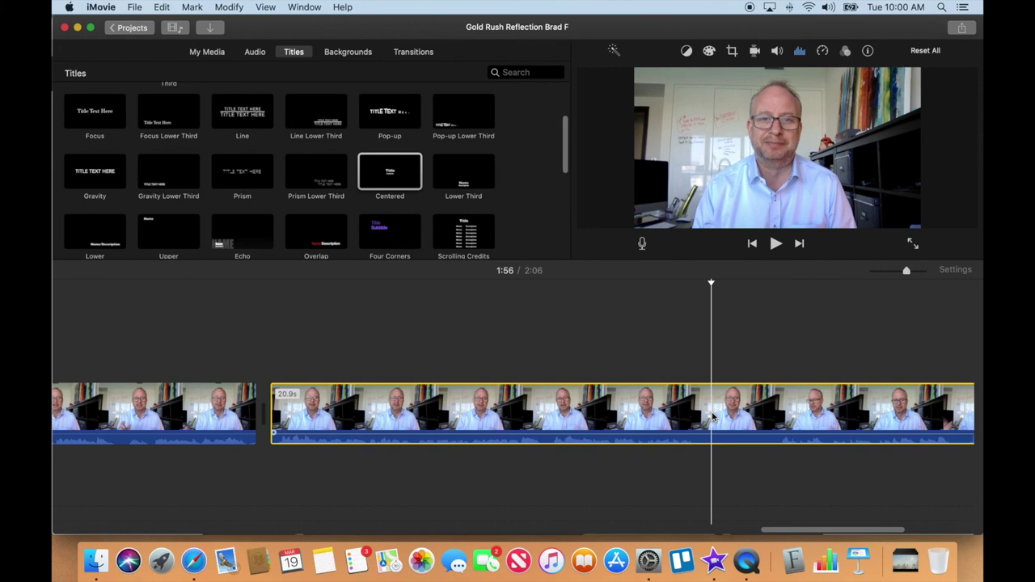
key(super+b)
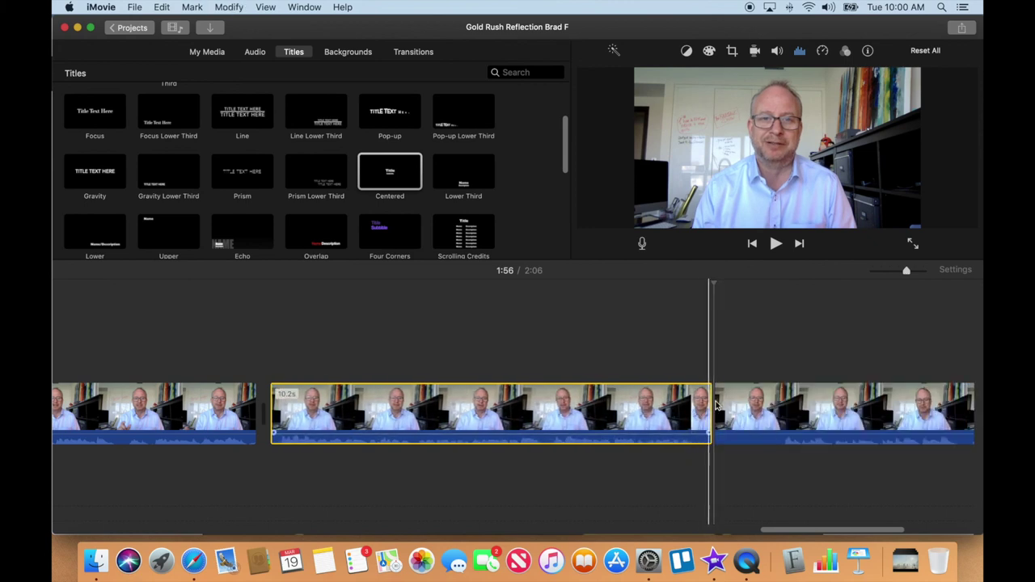
click(841, 408)
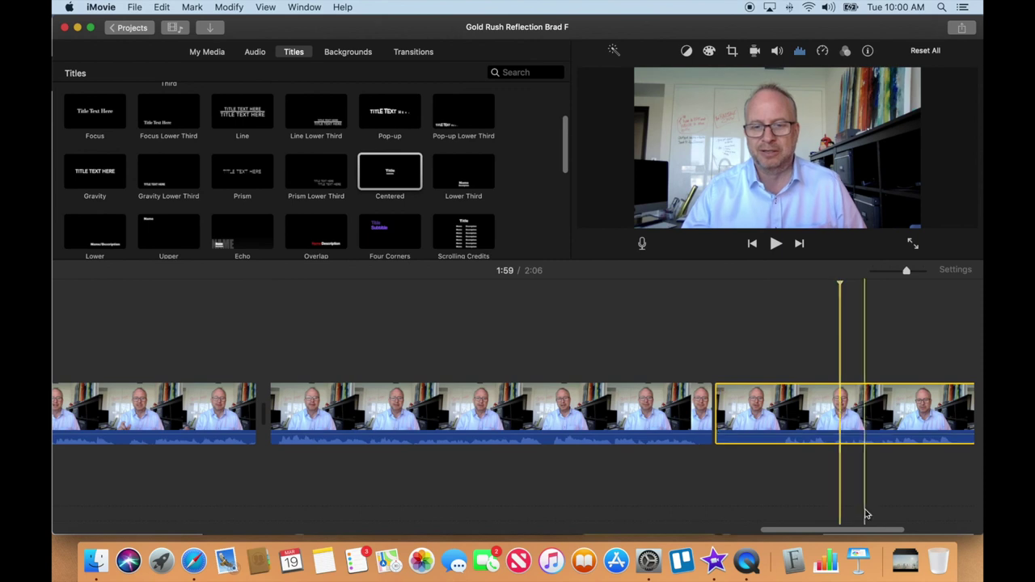
key(Delete)
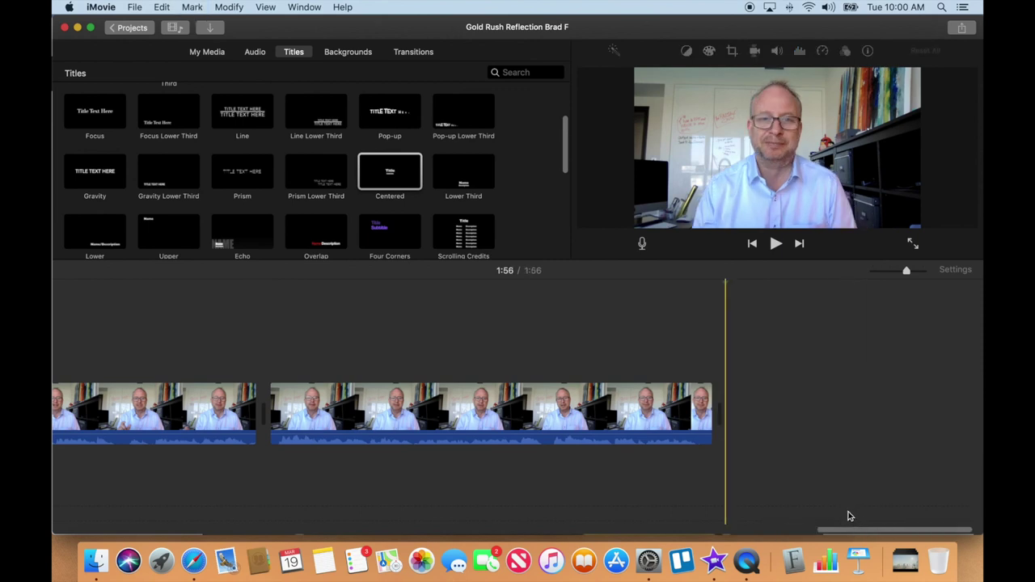